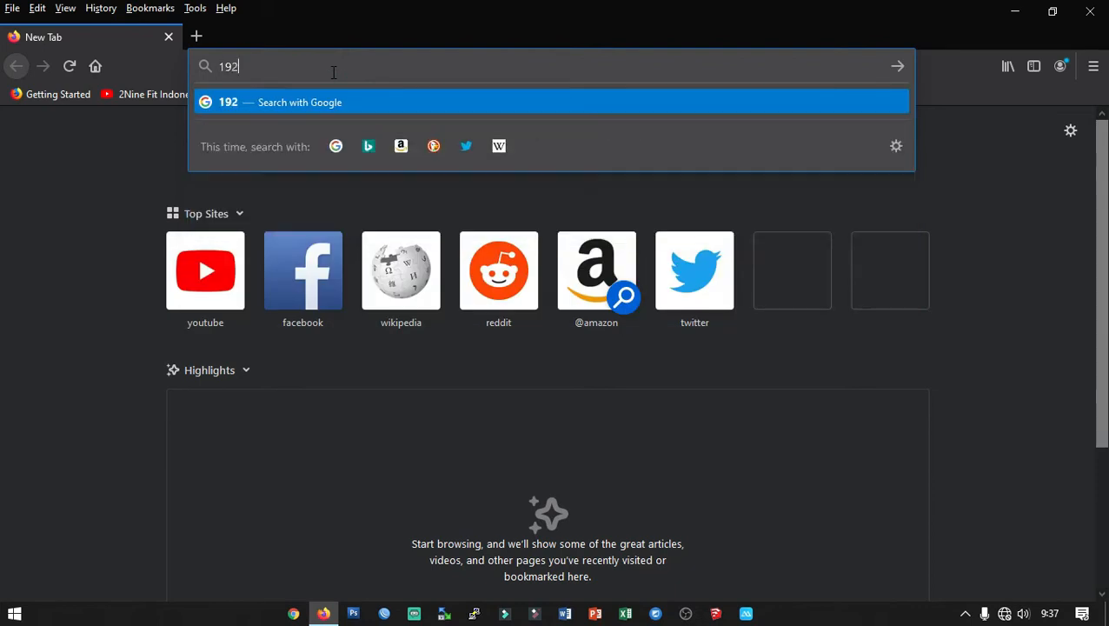
# Load 192.168.99.1 and log in to the router as admin with the admin password.
pyautogui.write('.168.99')
pyautogui.press('Return')
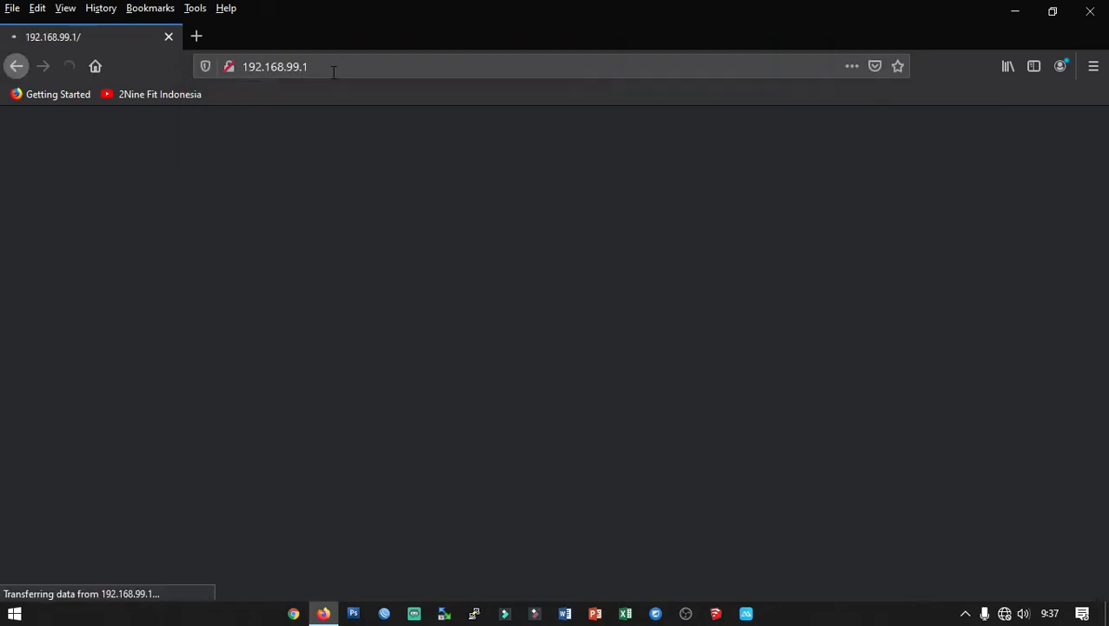
pyautogui.click(520, 372)
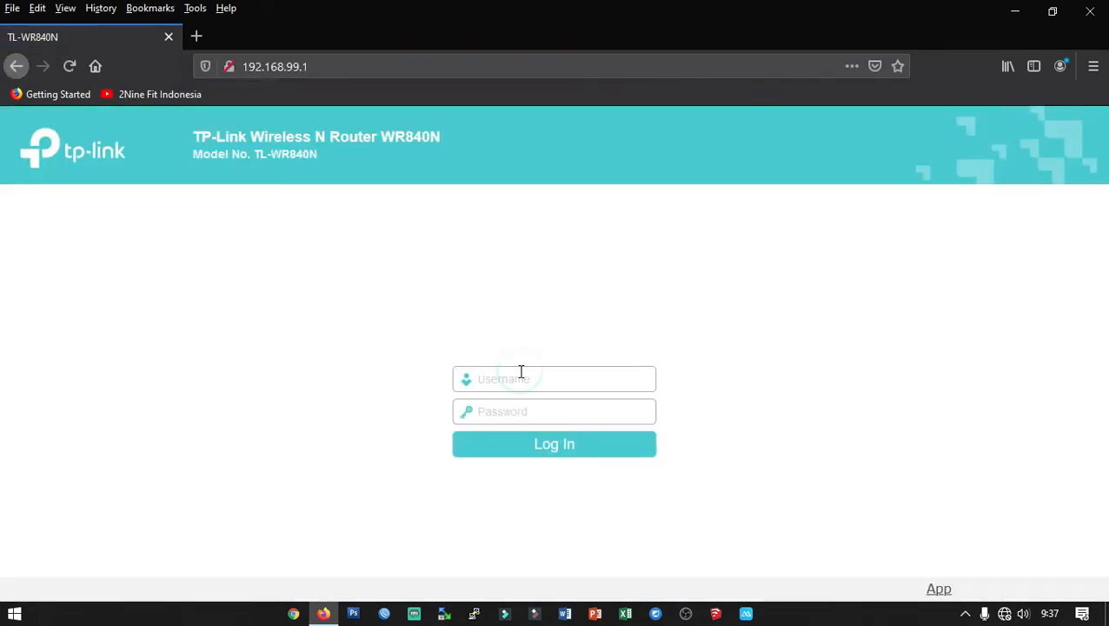
pyautogui.write('admin')
pyautogui.press('Tab')
pyautogui.write('admin')
pyautogui.press('Return')
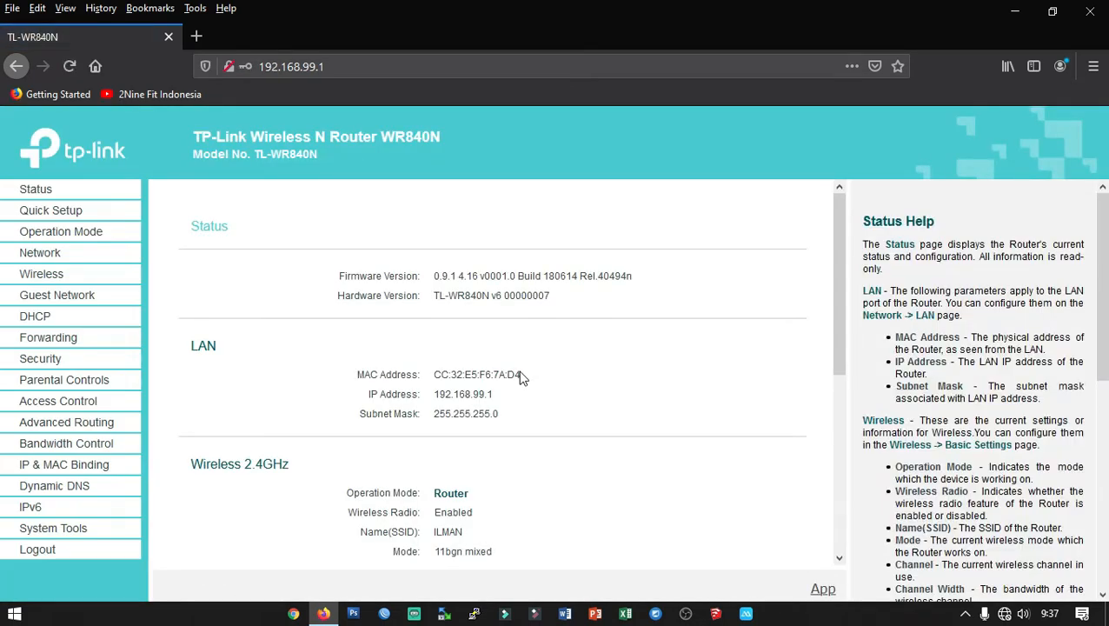
# Review the Status page's WAN section: the 'WAN port is unplugged!' warning and the MAC-to-DNS details.
pyautogui.moveTo(842, 233); pyautogui.dragTo(845, 439)
pyautogui.scroll(1, 847, 422)
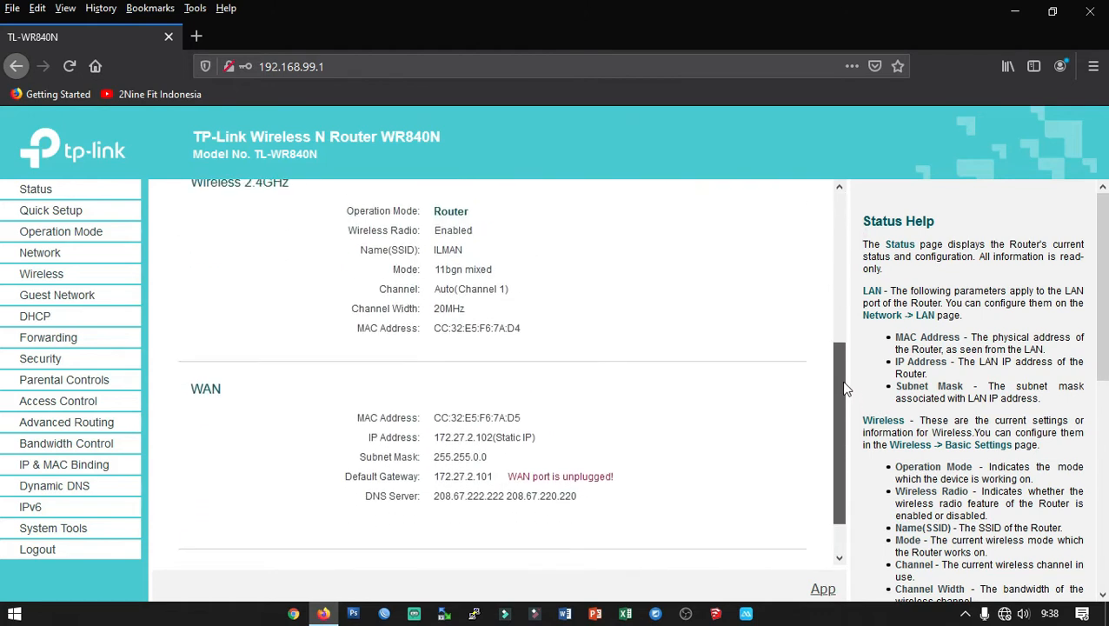
pyautogui.moveTo(509, 480); pyautogui.dragTo(628, 483)
pyautogui.doubleClick(518, 479)
pyautogui.moveTo(556, 483); pyautogui.dragTo(619, 484)
pyautogui.click(624, 480)
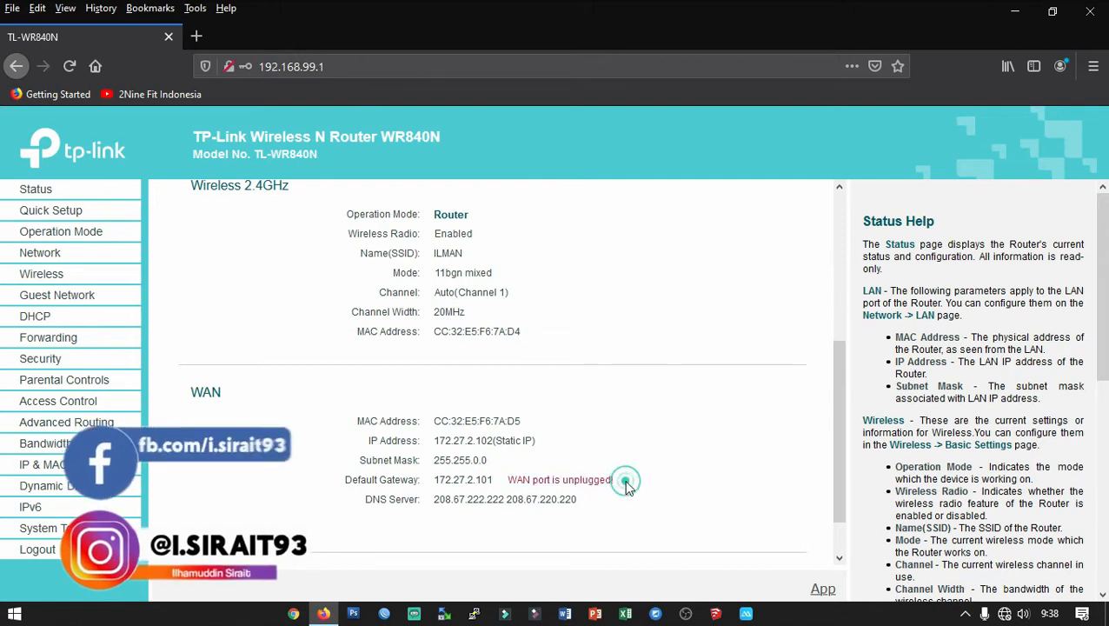
pyautogui.scroll(5, 547, 487)
pyautogui.scroll(-3, 574, 470)
pyautogui.scroll(3, 577, 467)
pyautogui.scroll(-6, 389, 419)
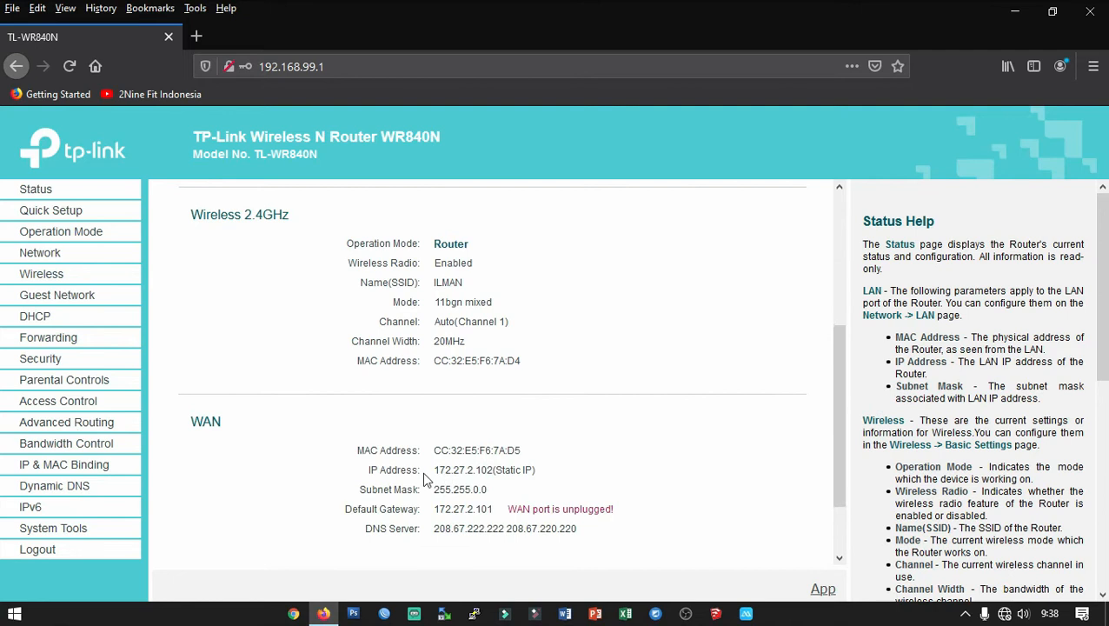
pyautogui.moveTo(363, 371); pyautogui.dragTo(592, 447)
pyautogui.click(645, 469)
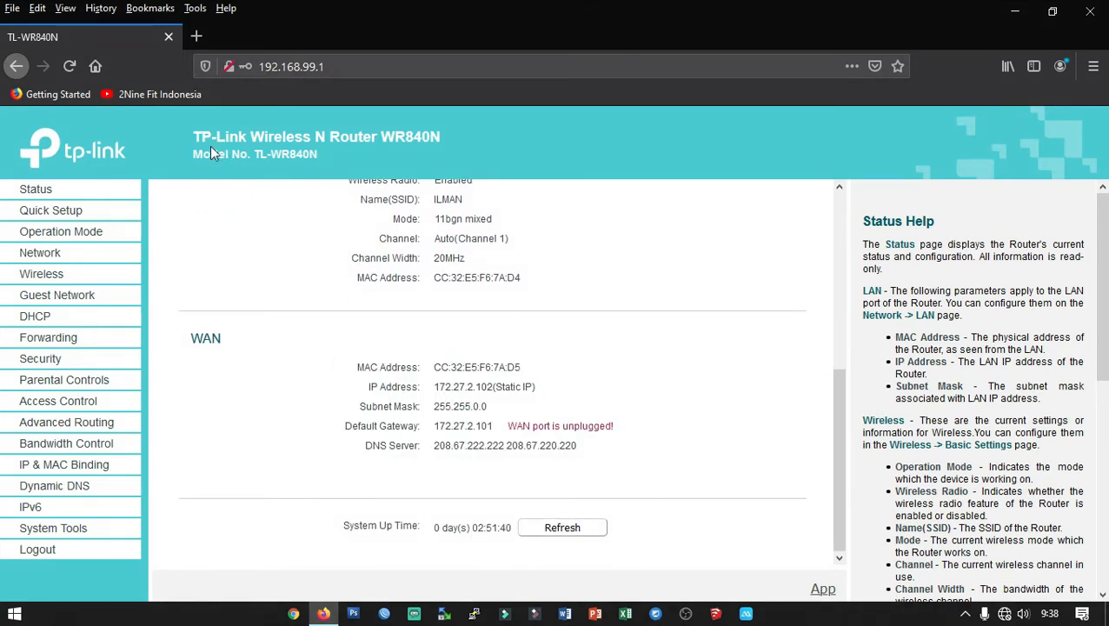
# View the Static IP settings on the Network > WAN page.
pyautogui.click(40, 256)
pyautogui.click(38, 272)
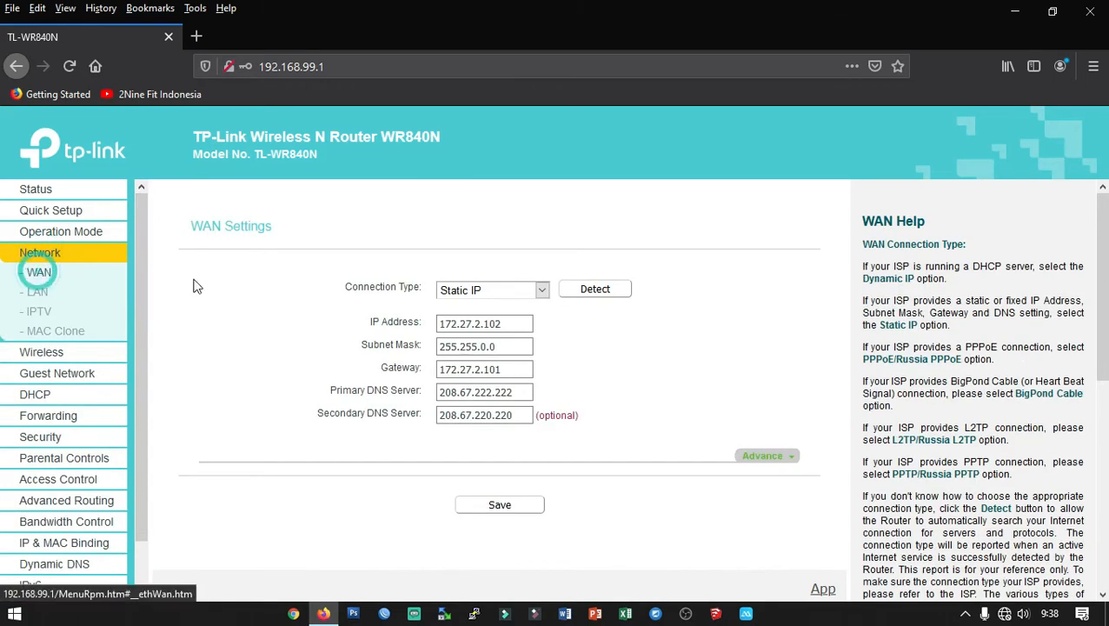
pyautogui.moveTo(314, 235); pyautogui.dragTo(648, 440)
pyautogui.click(682, 423)
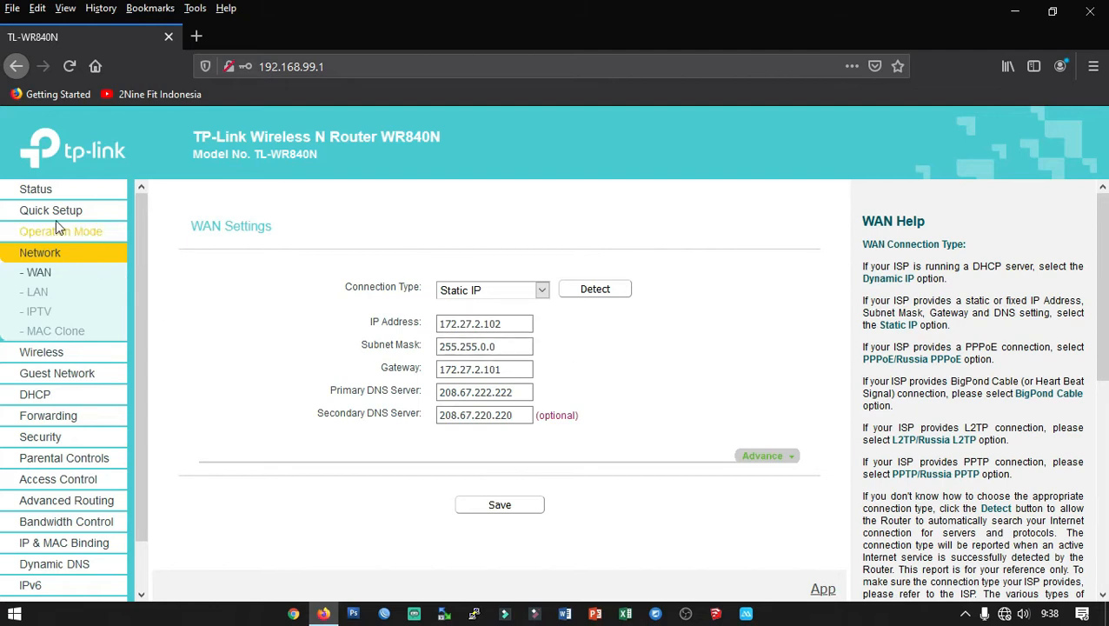
# Back on Status, refresh so the WAN unplugged warning clears, then check the WAN and DNS details.
pyautogui.click(34, 189)
pyautogui.scroll(-5, 406, 393)
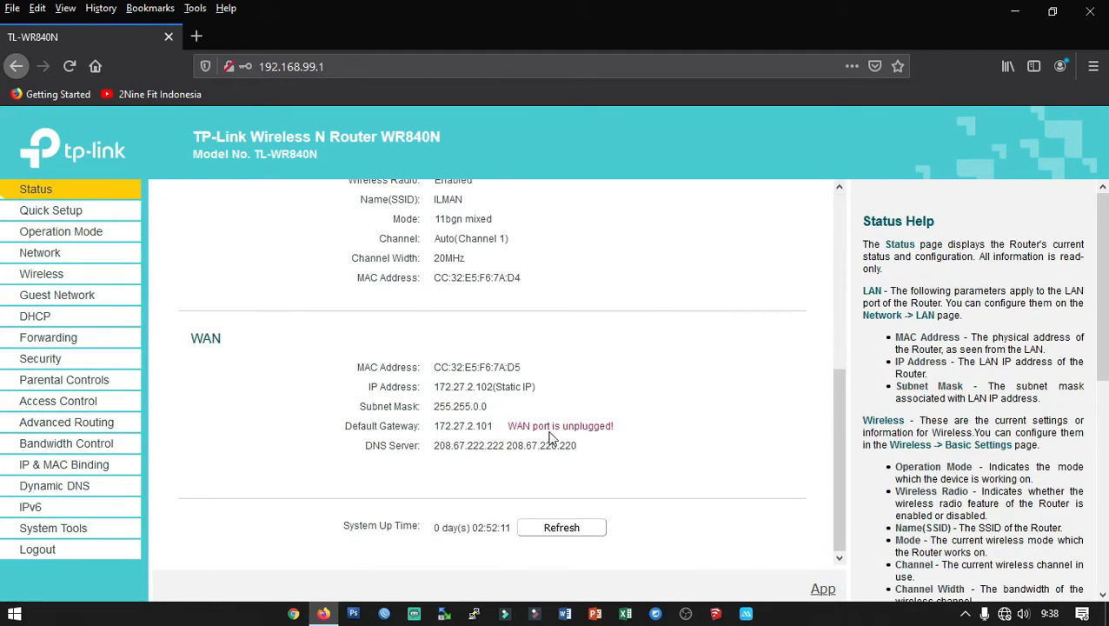
pyautogui.moveTo(583, 434); pyautogui.dragTo(623, 430)
pyautogui.click(624, 430)
pyautogui.click(556, 528)
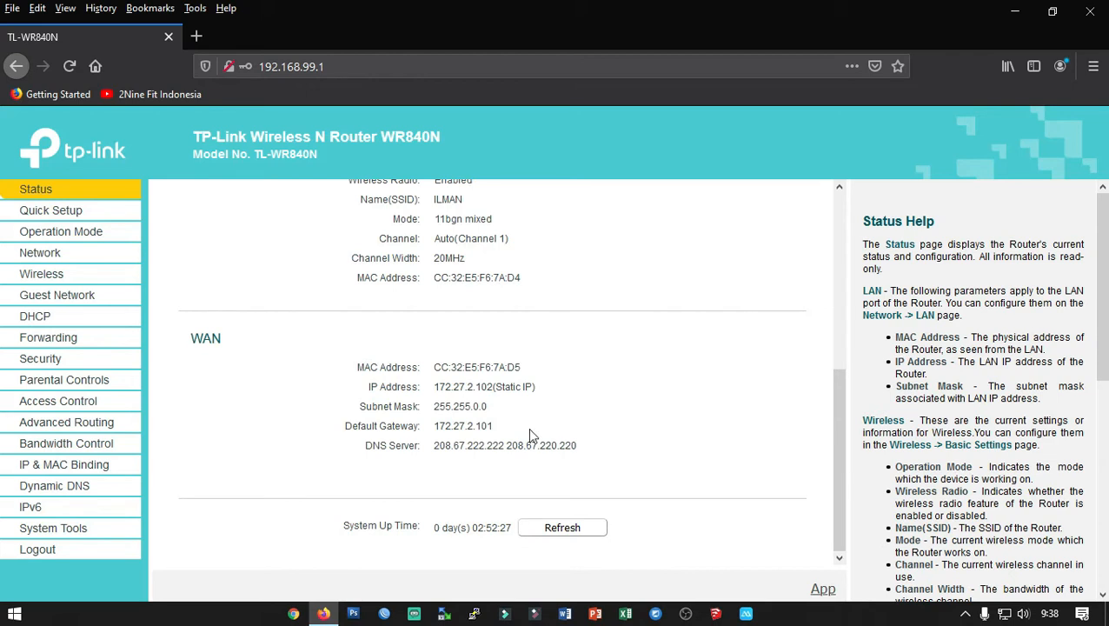
pyautogui.click(492, 426)
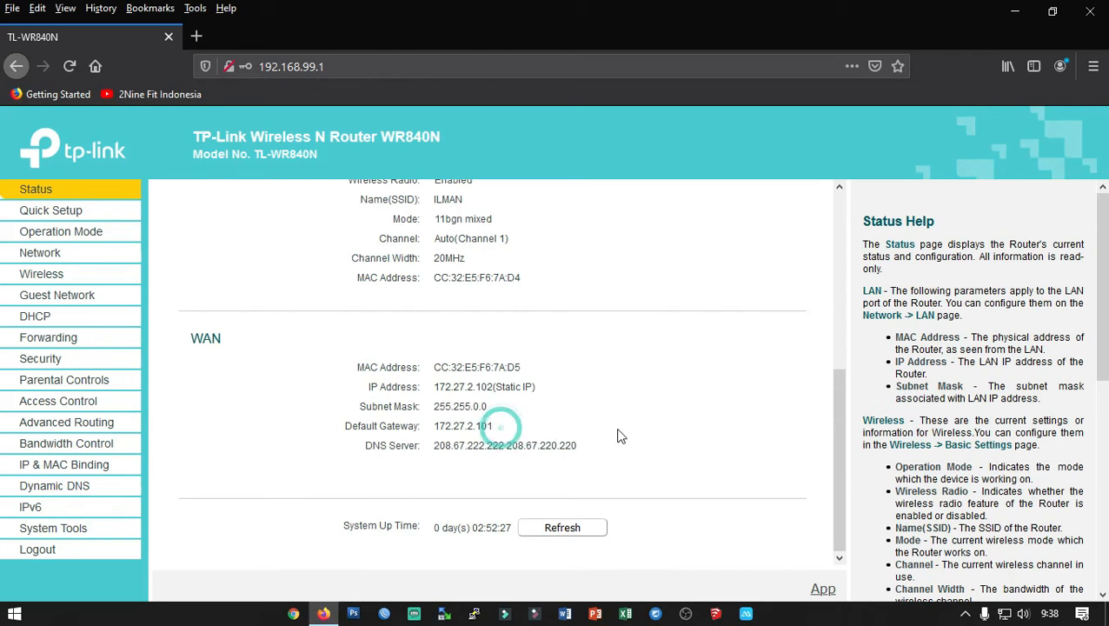
pyautogui.moveTo(334, 330); pyautogui.dragTo(661, 454)
pyautogui.doubleClick(663, 451)
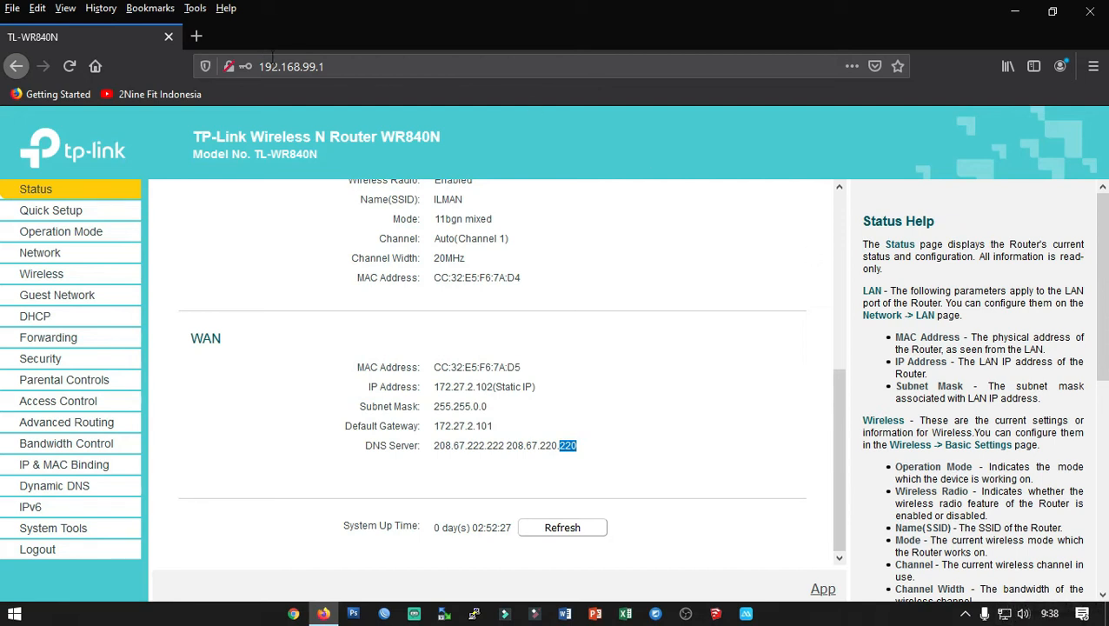
pyautogui.click(198, 36)
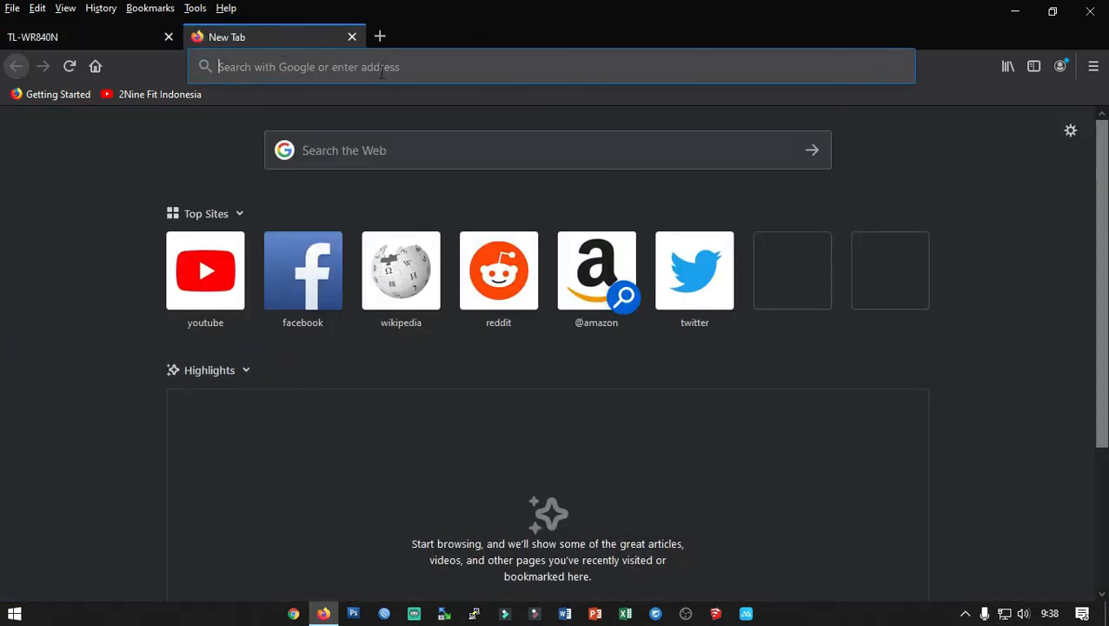
# Open YouTube from the Top Sites tile to verify internet access, then return to the TL-WR840N tab.
pyautogui.click(205, 282)
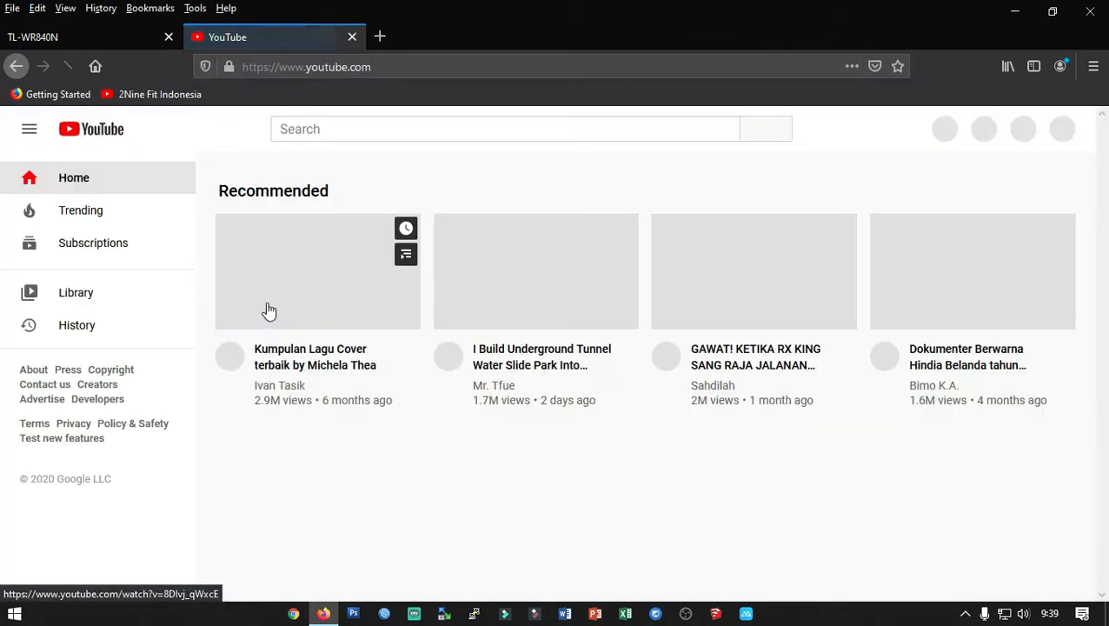
pyautogui.scroll(-5, 537, 274)
pyautogui.scroll(5, 526, 344)
pyautogui.scroll(-5, 538, 257)
pyautogui.scroll(5, 579, 347)
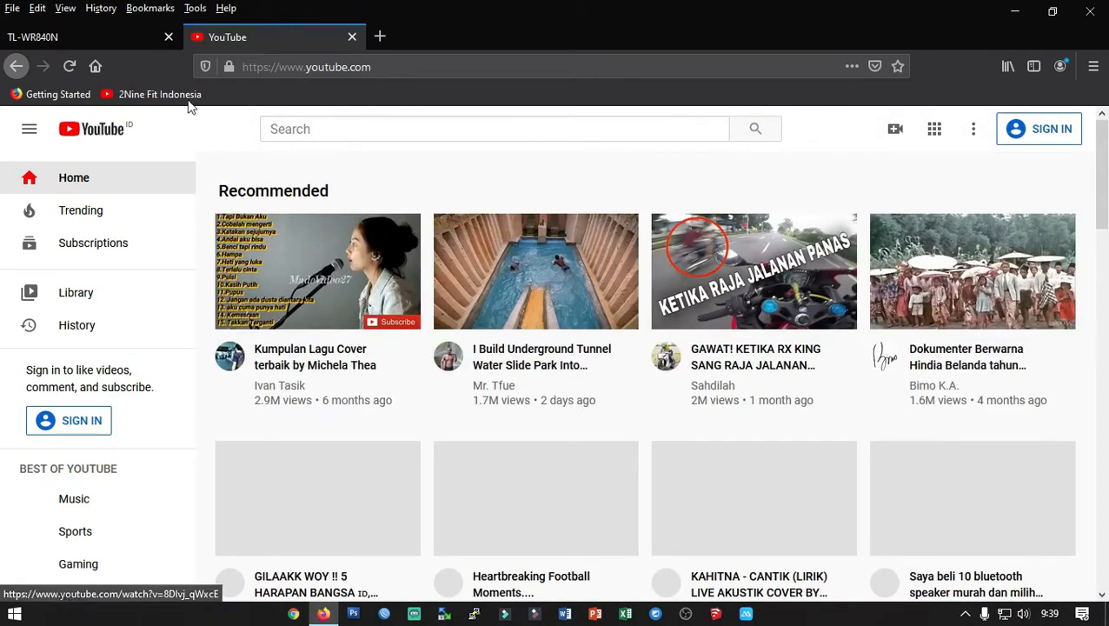
pyautogui.click(113, 36)
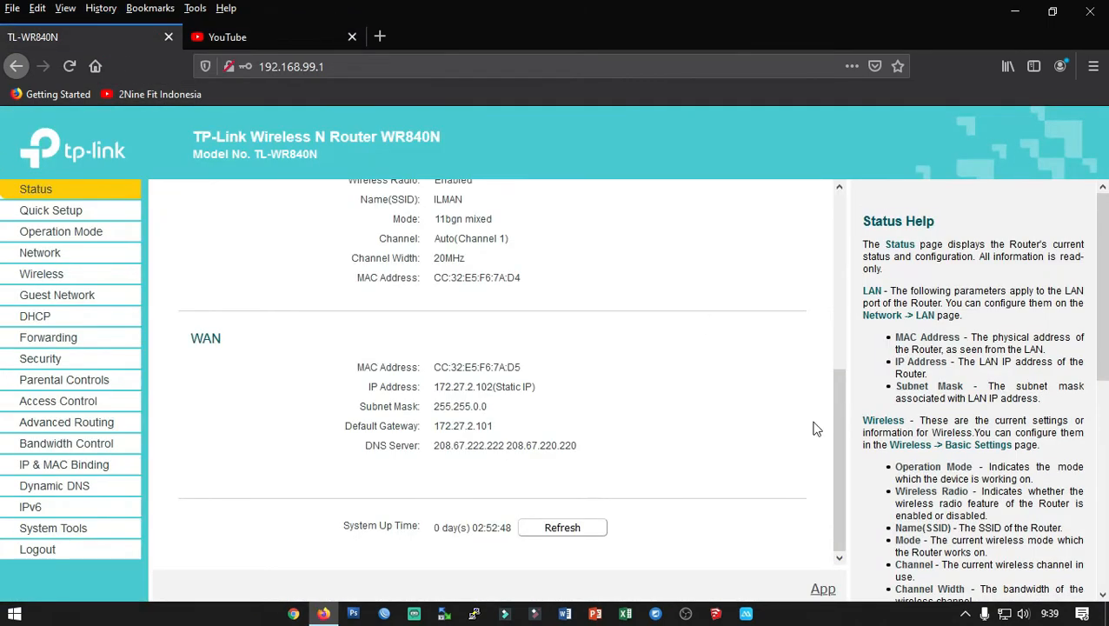
# Browse the Wireless, Status and Network WAN pages of the router admin.
pyautogui.moveTo(838, 494); pyautogui.dragTo(830, 265)
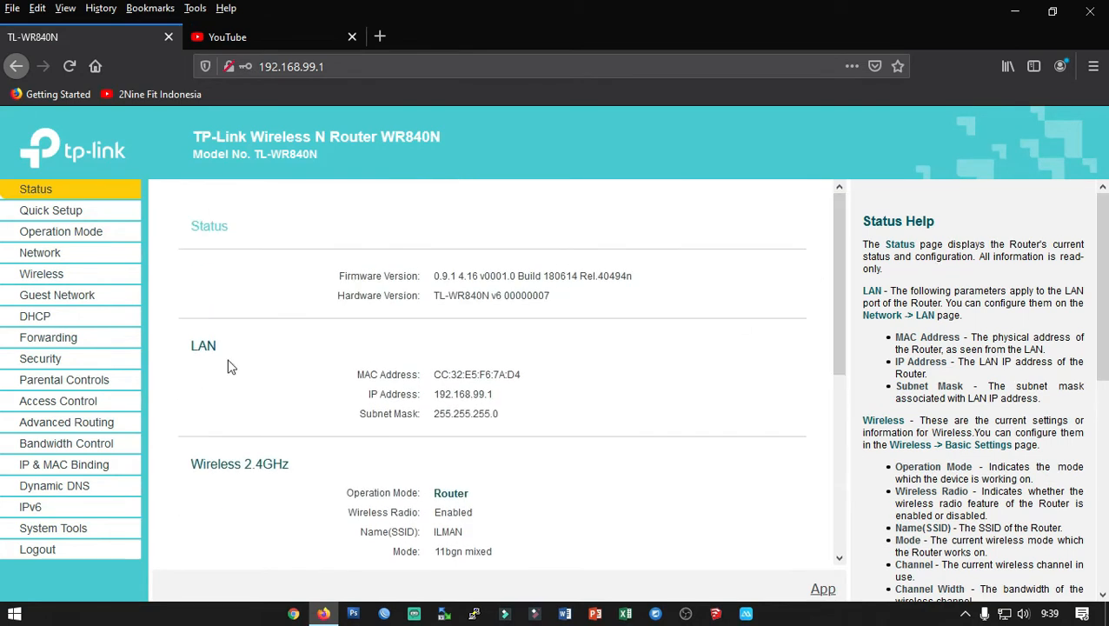
pyautogui.click(35, 271)
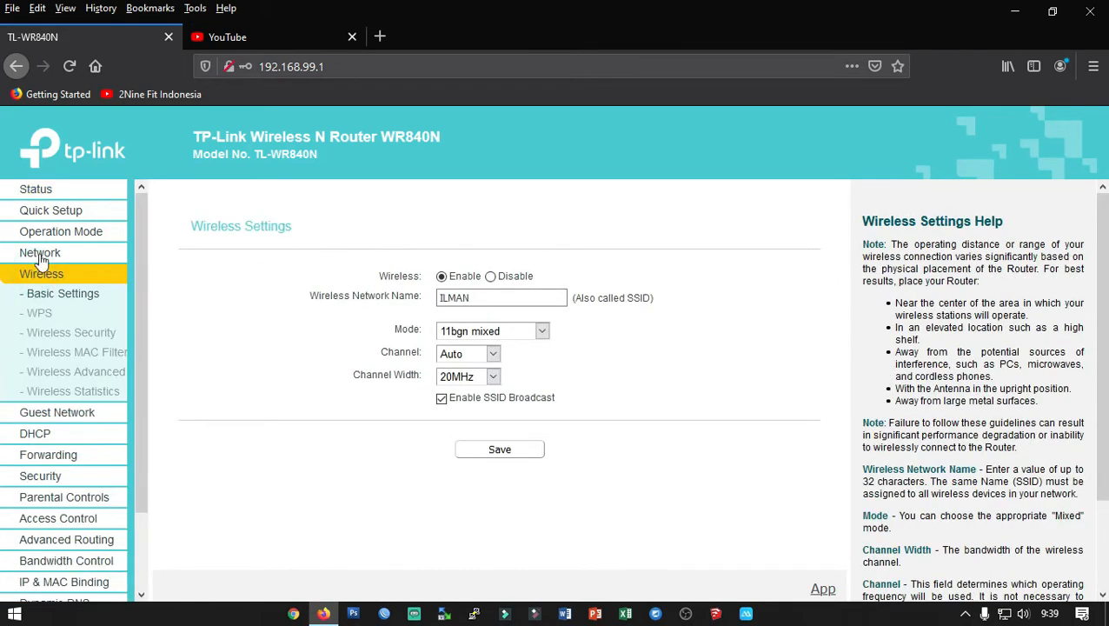
pyautogui.click(13, 193)
pyautogui.scroll(-4, 352, 426)
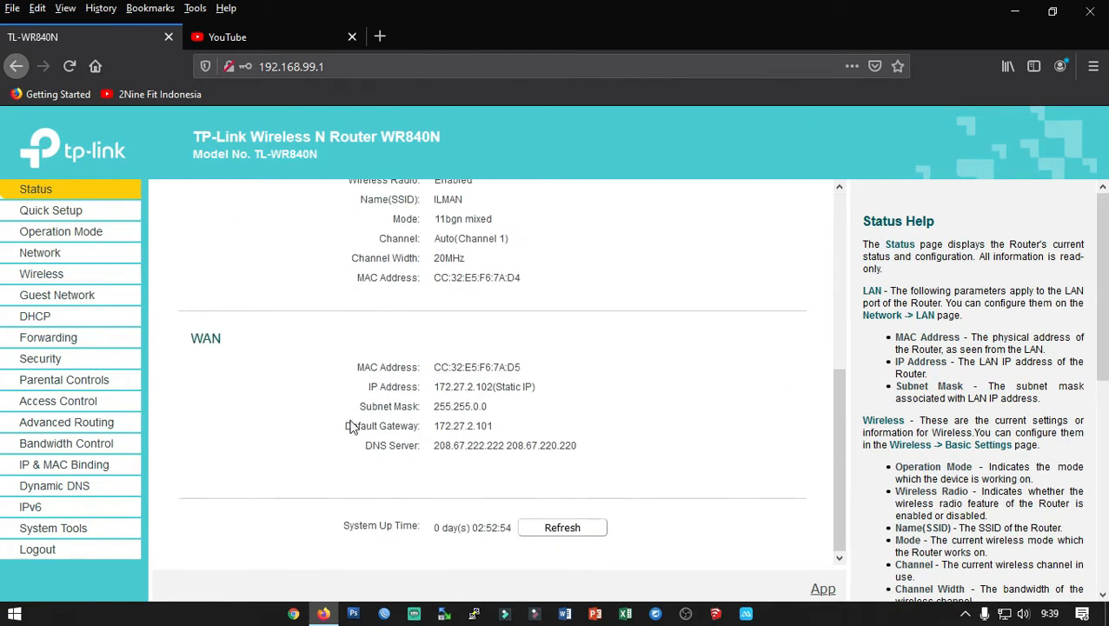
pyautogui.click(39, 252)
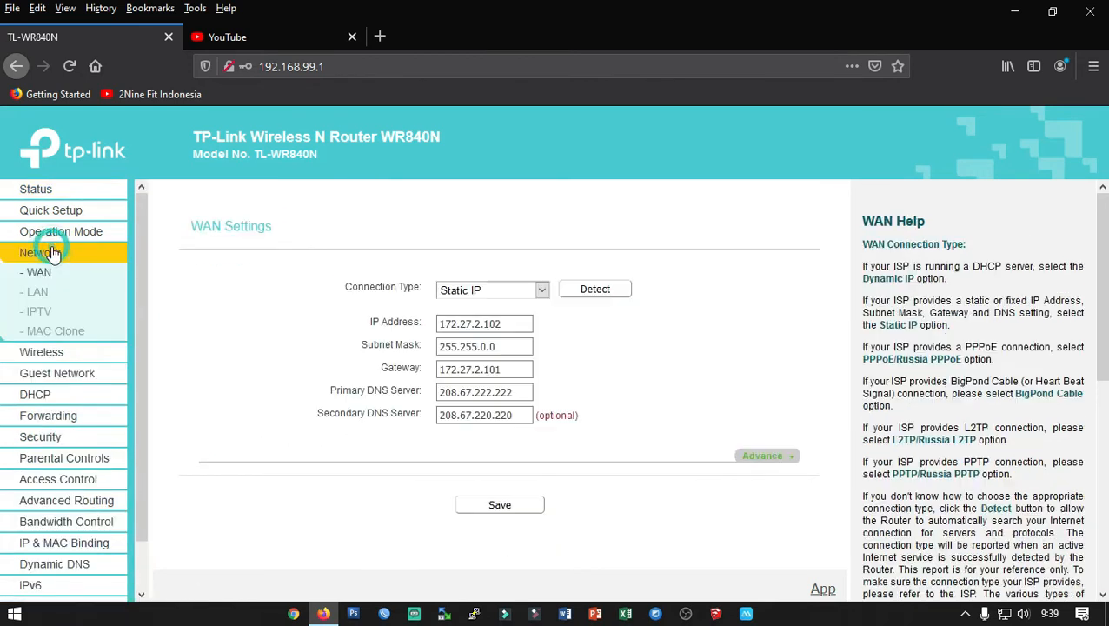
pyautogui.click(796, 394)
# Enable IPTV in Bridge mode with IGMP V3, LAN1/LAN2 as Internet, LAN3/LAN4 as IPTV, and save.
pyautogui.click(40, 313)
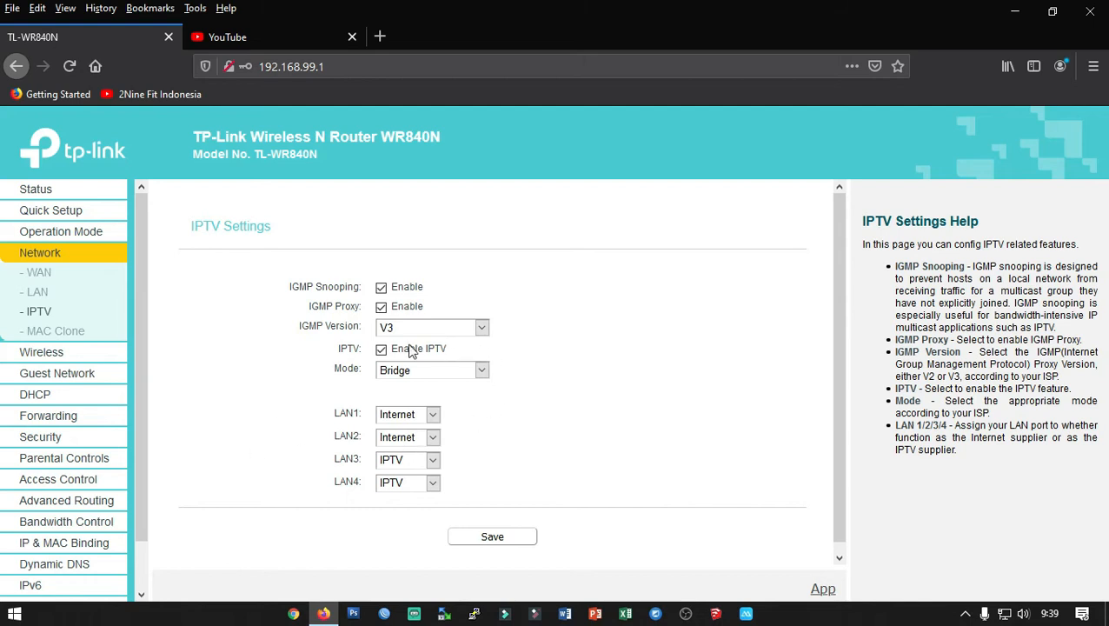
pyautogui.click(381, 350)
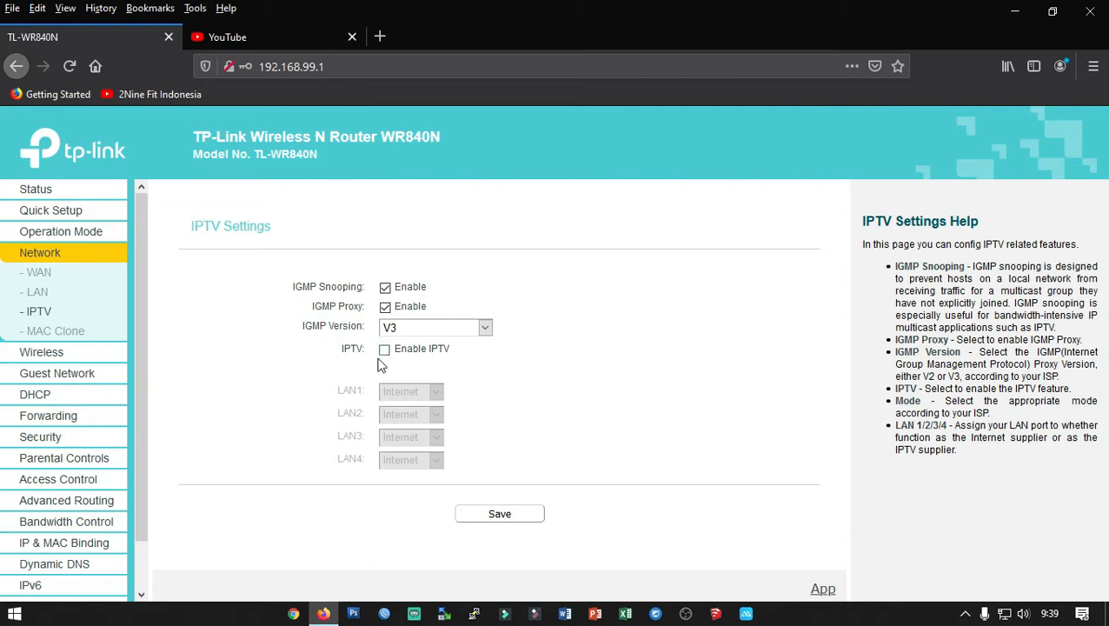
pyautogui.click(410, 332)
pyautogui.click(409, 328)
pyautogui.click(384, 351)
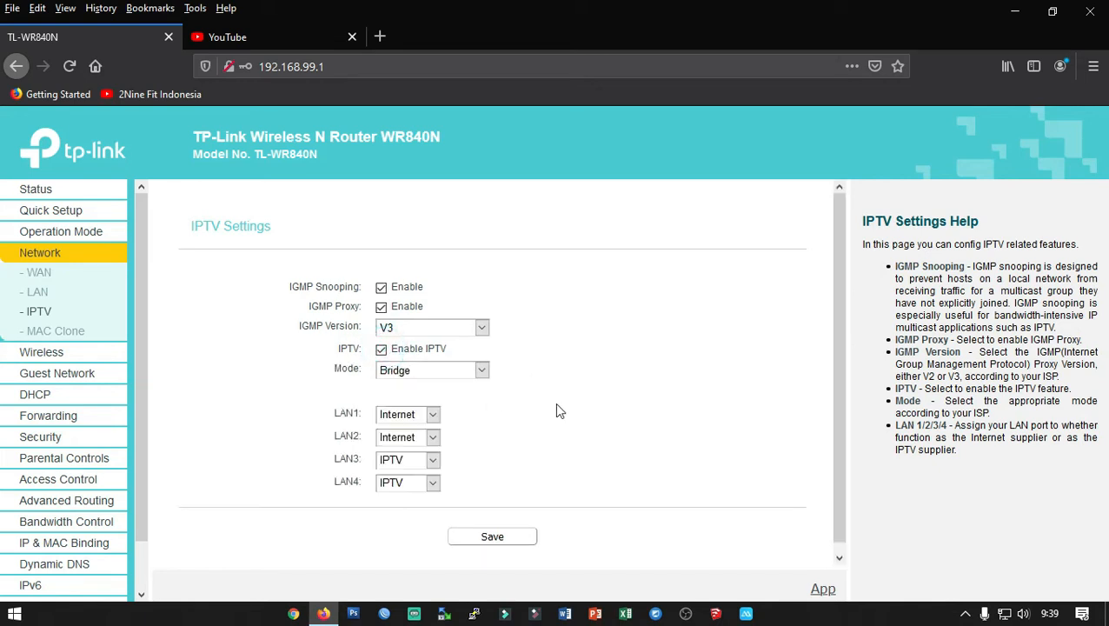
pyautogui.click(423, 441)
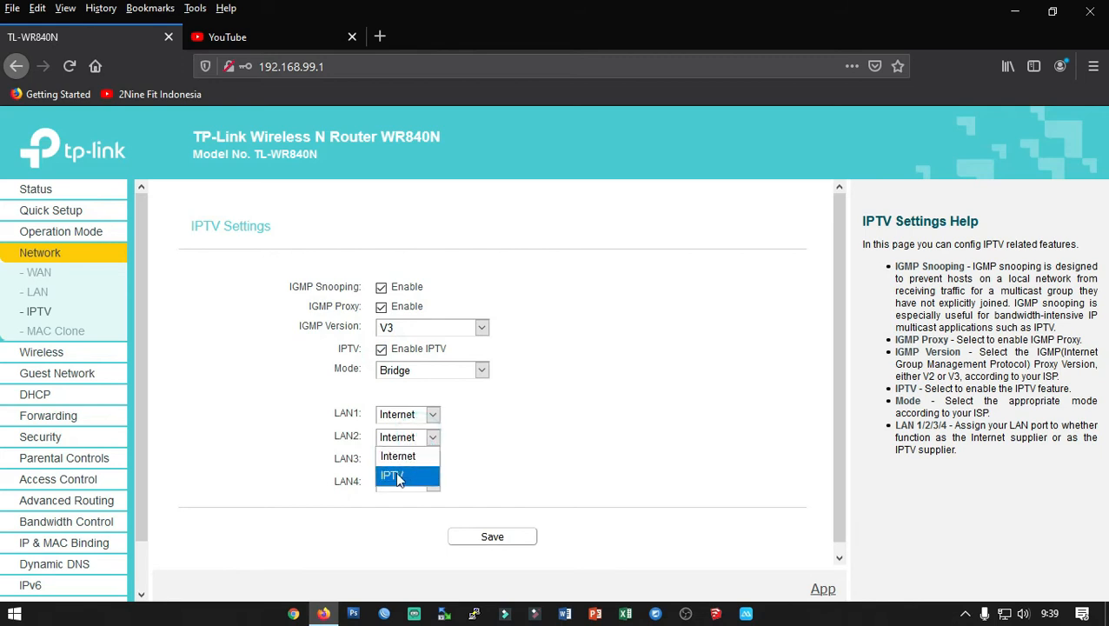
pyautogui.click(395, 456)
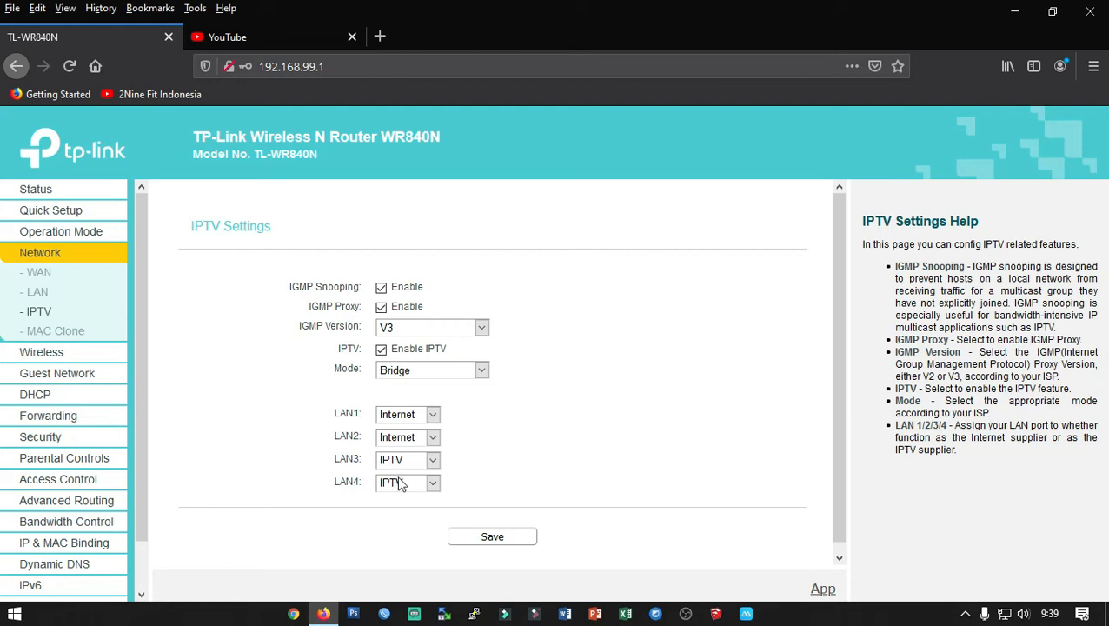
pyautogui.click(488, 540)
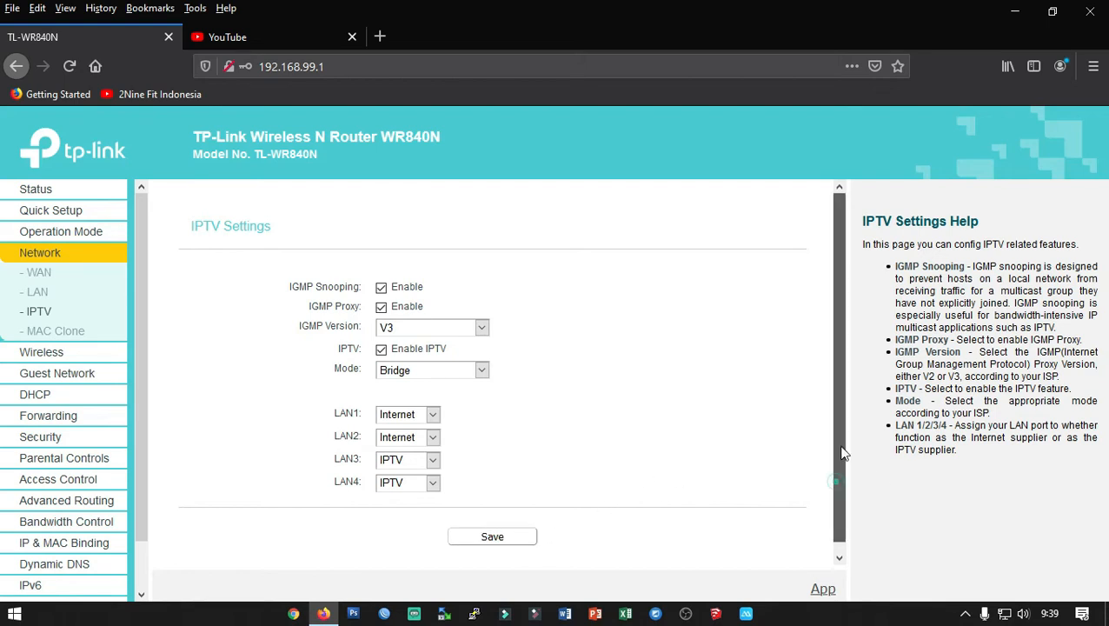
pyautogui.scroll(-1, 842, 504)
pyautogui.scroll(-2, 65, 491)
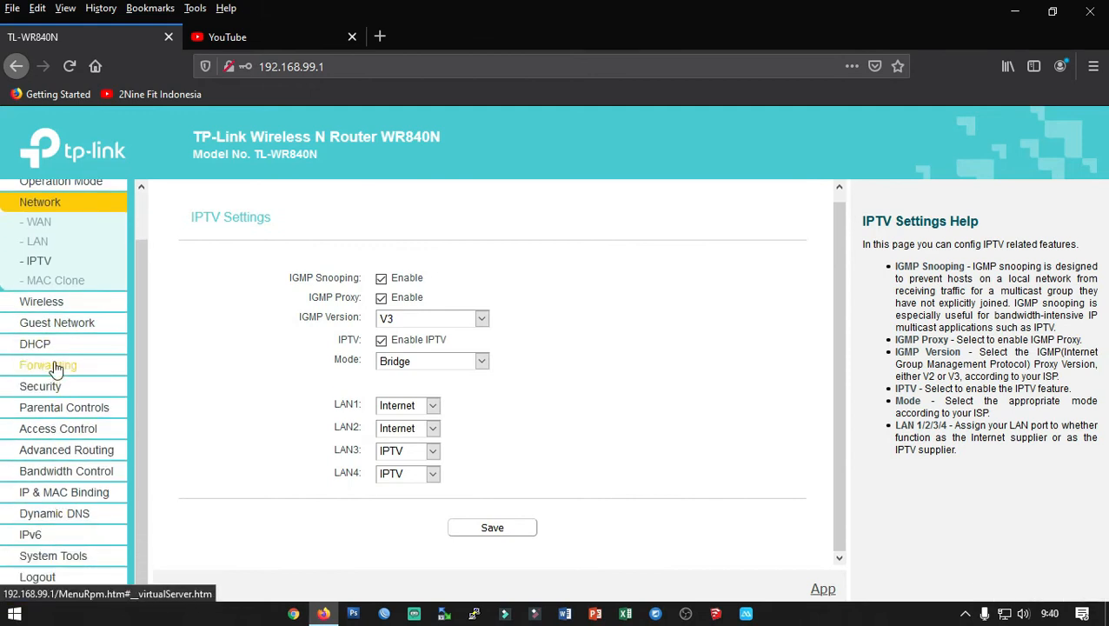
pyautogui.scroll(2, 61, 365)
# Check the Status page's WAN section, then log out of the router admin and confirm.
pyautogui.click(50, 199)
pyautogui.scroll(-5, 566, 386)
pyautogui.scroll(5, 530, 433)
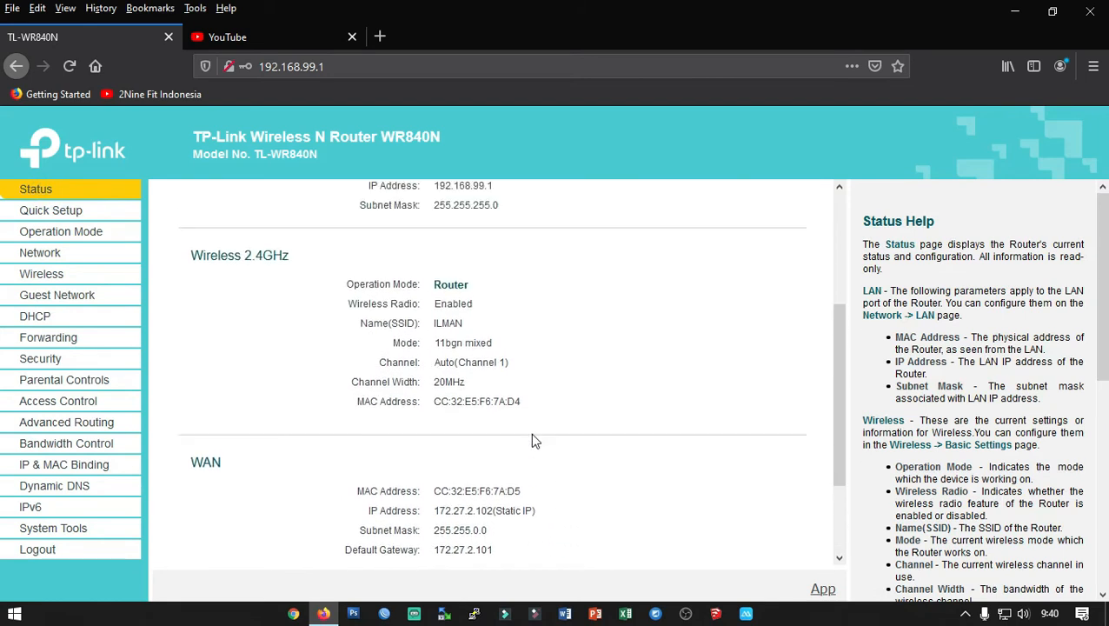
pyautogui.scroll(-5, 516, 433)
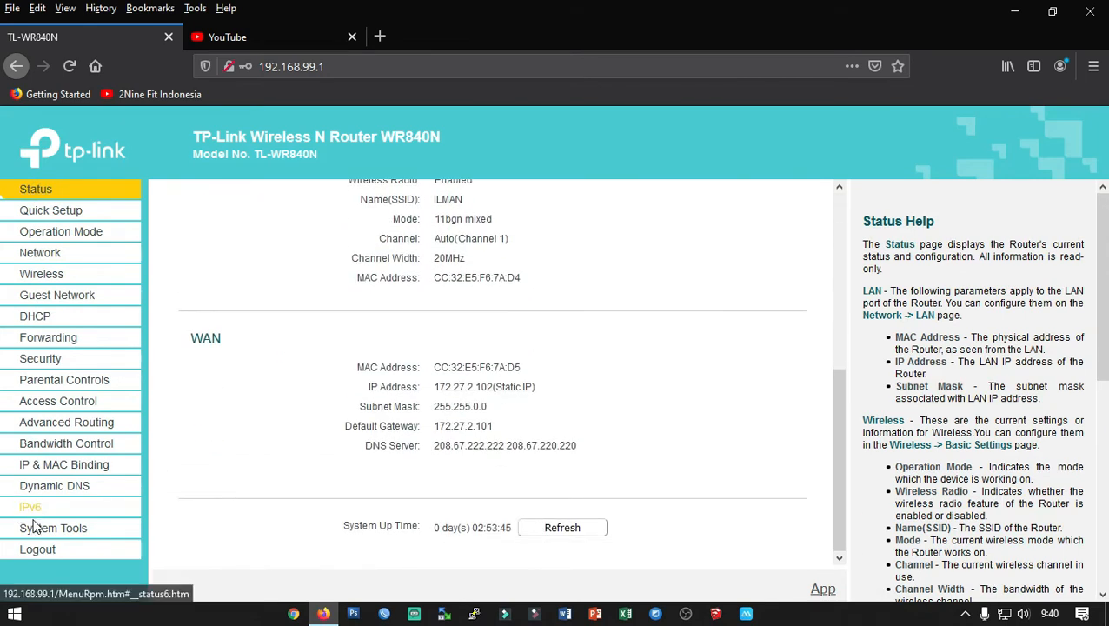
pyautogui.click(37, 549)
pyautogui.click(551, 331)
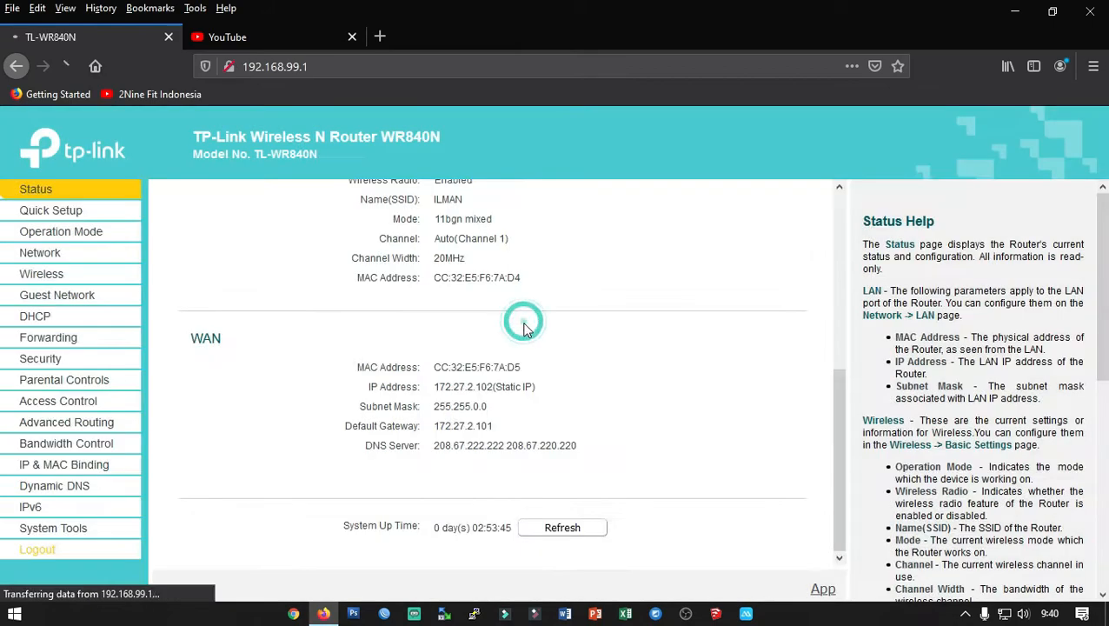
# Close the YouTube tab and the Firefox window.
pyautogui.click(253, 37)
pyautogui.click(352, 37)
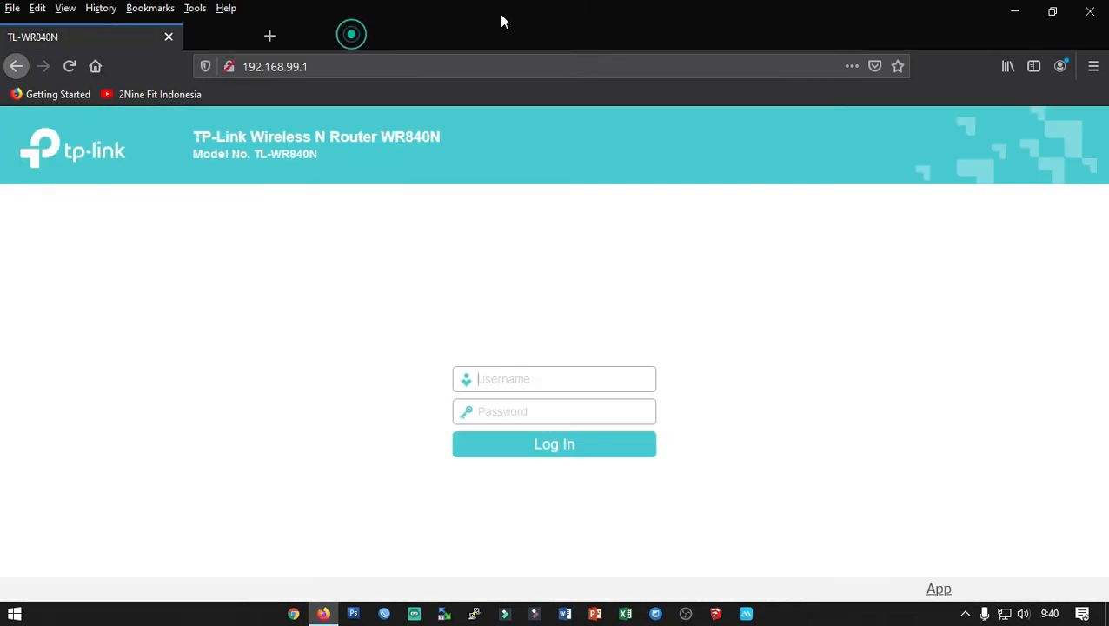
pyautogui.click(1090, 11)
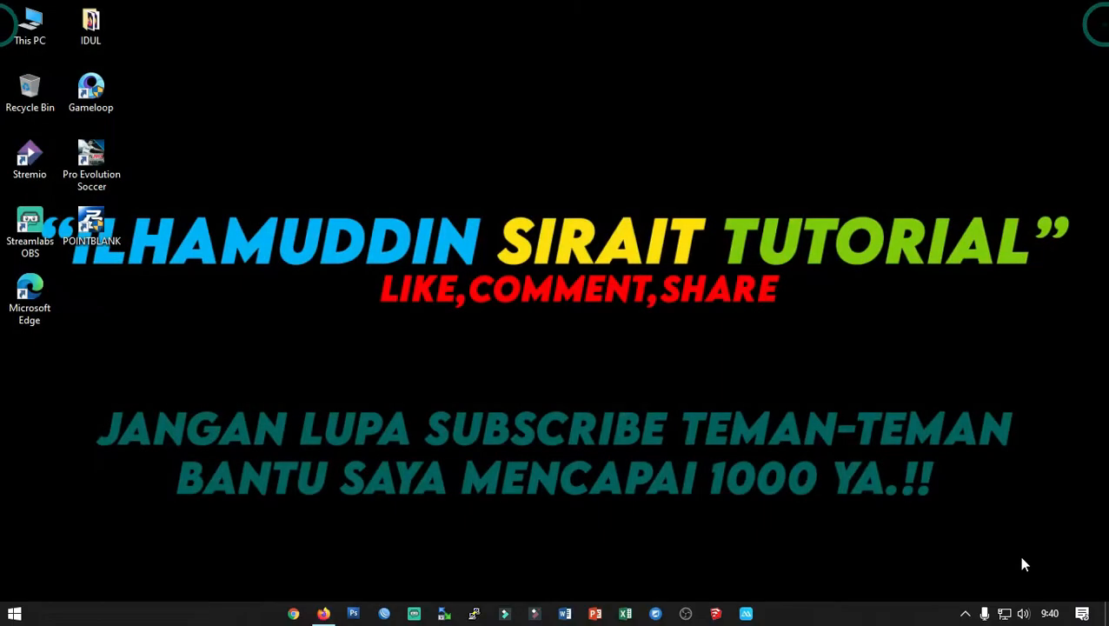
# Show the taskbar network flyout to check the current connection status.
pyautogui.click(1005, 614)
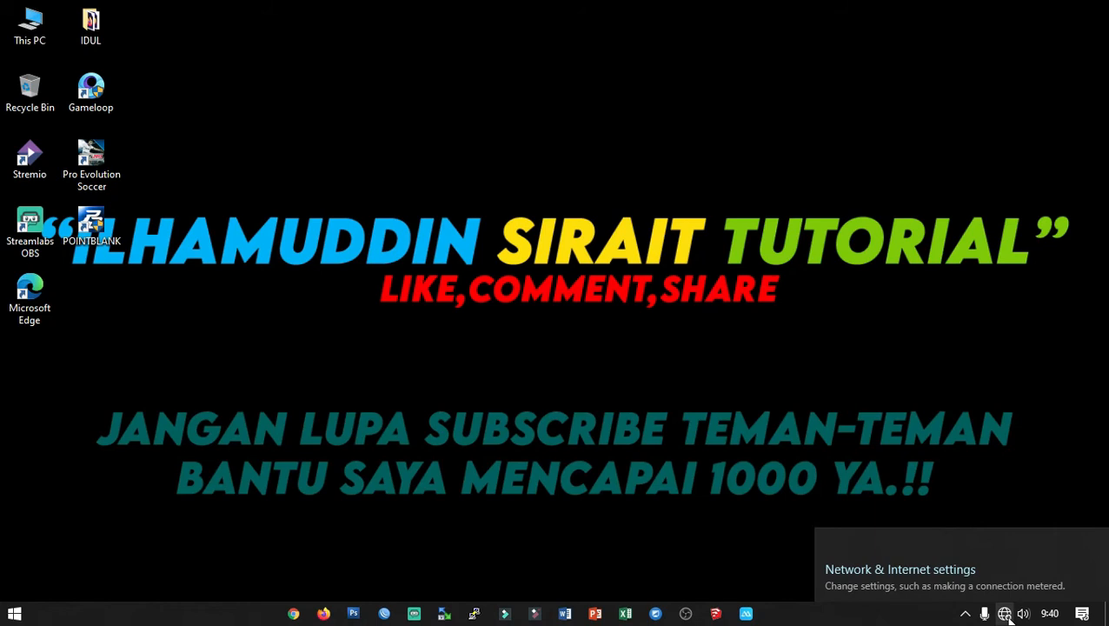
# Go from Network & Internet settings' Ethernet page to the network adapters list, closing Settings.
pyautogui.click(965, 614)
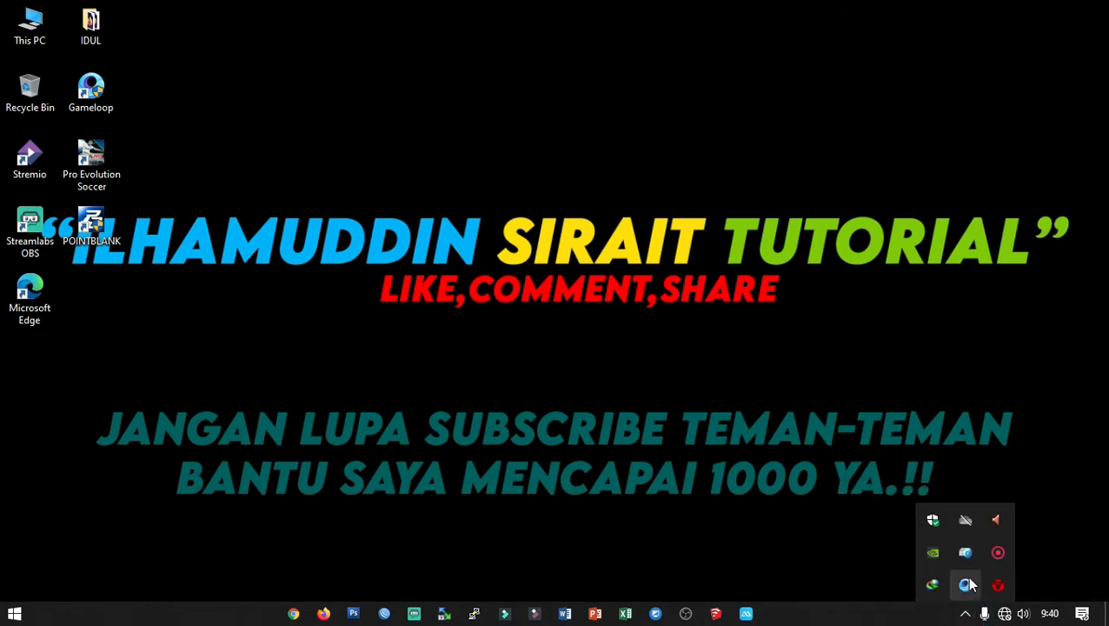
pyautogui.rightClick(1004, 614)
pyautogui.click(995, 594)
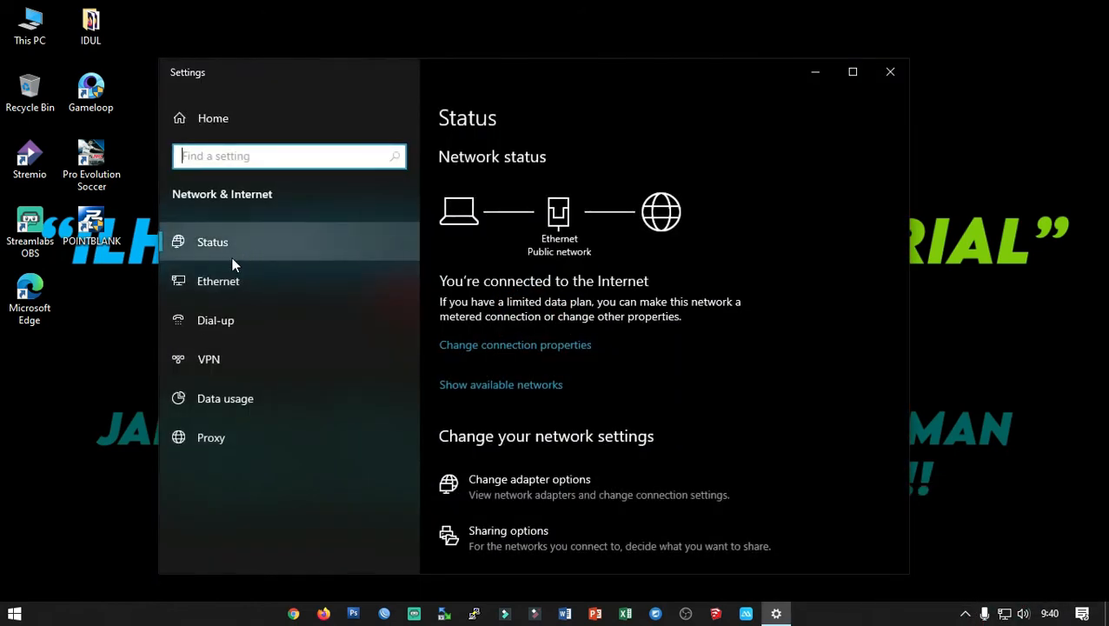
pyautogui.click(273, 281)
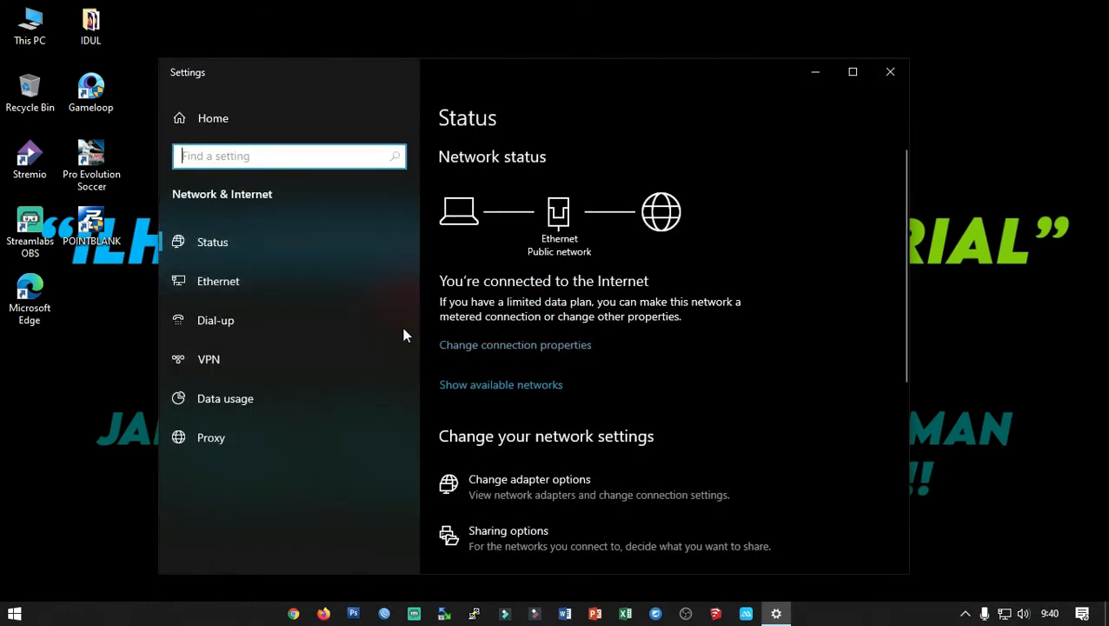
pyautogui.click(492, 277)
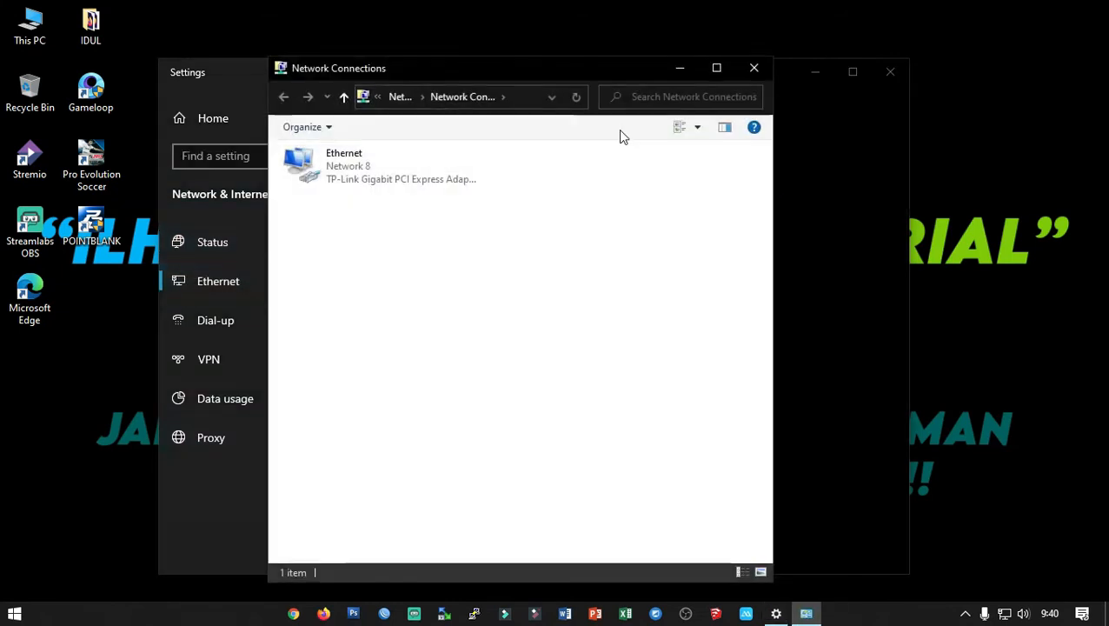
pyautogui.moveTo(786, 71); pyautogui.dragTo(565, 107)
pyautogui.click(672, 110)
# Open Ethernet status details showing IPv4 10.10.8.235 and gateway 10.10.10.1.
pyautogui.click(372, 173)
pyautogui.doubleClick(372, 173)
pyautogui.click(457, 292)
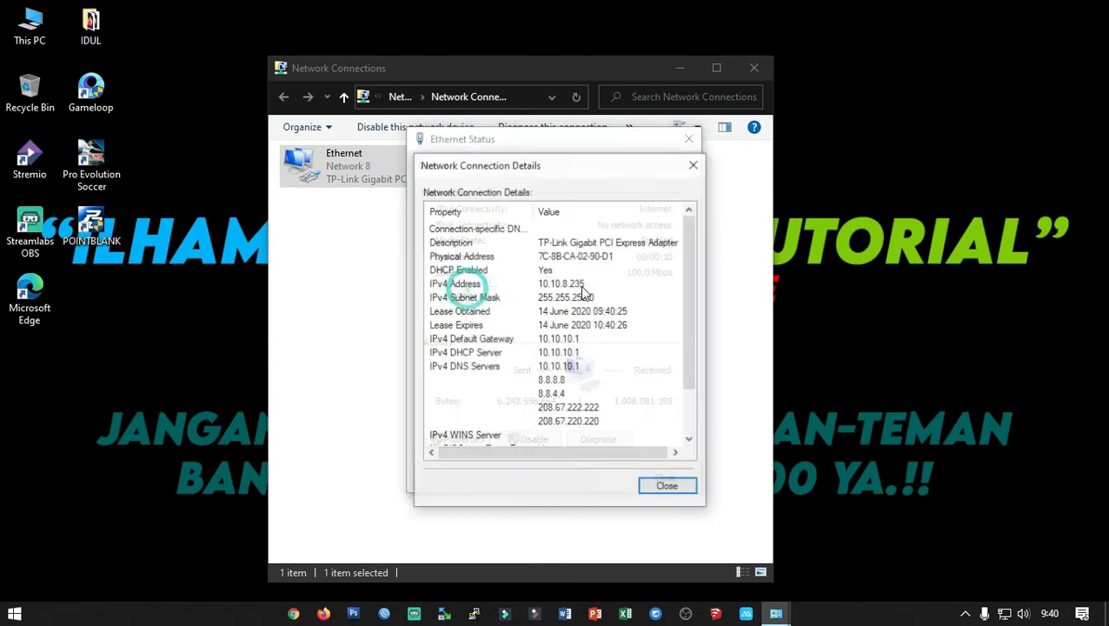
pyautogui.moveTo(561, 173); pyautogui.dragTo(850, 143)
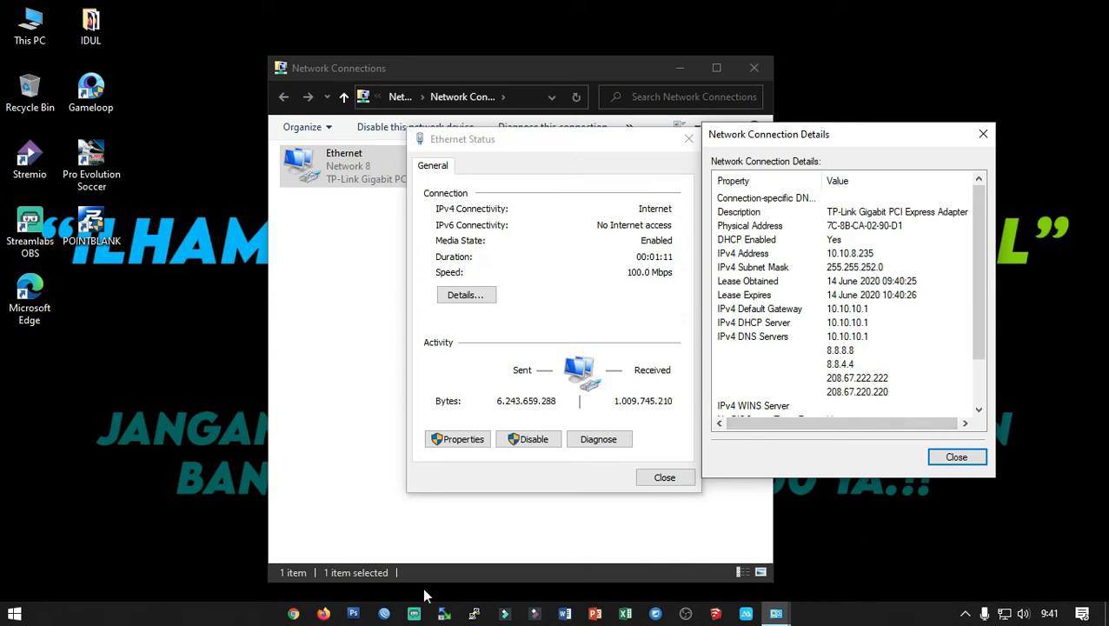
pyautogui.click(323, 613)
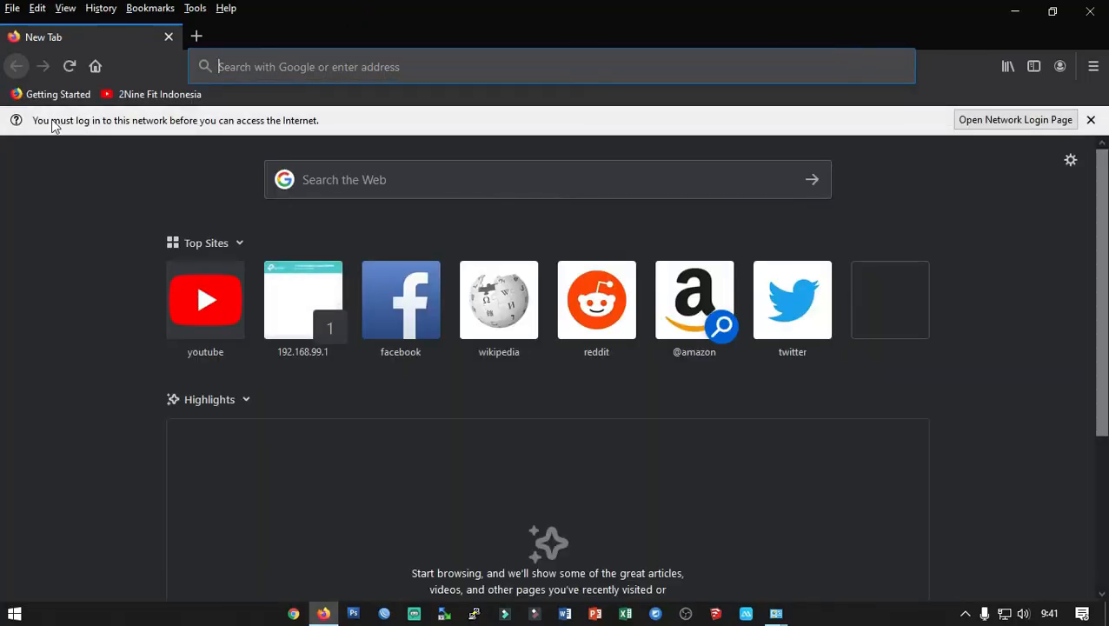
# Open the W4COM hotspot login page and switch to the Member login form.
pyautogui.click(990, 121)
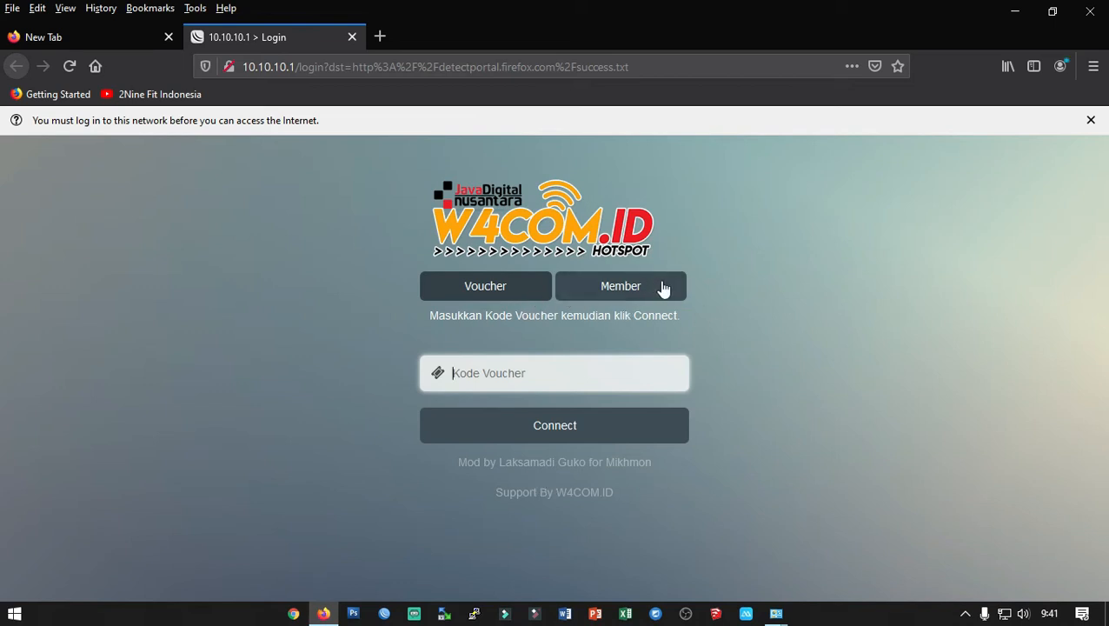
pyautogui.click(577, 298)
pyautogui.click(503, 290)
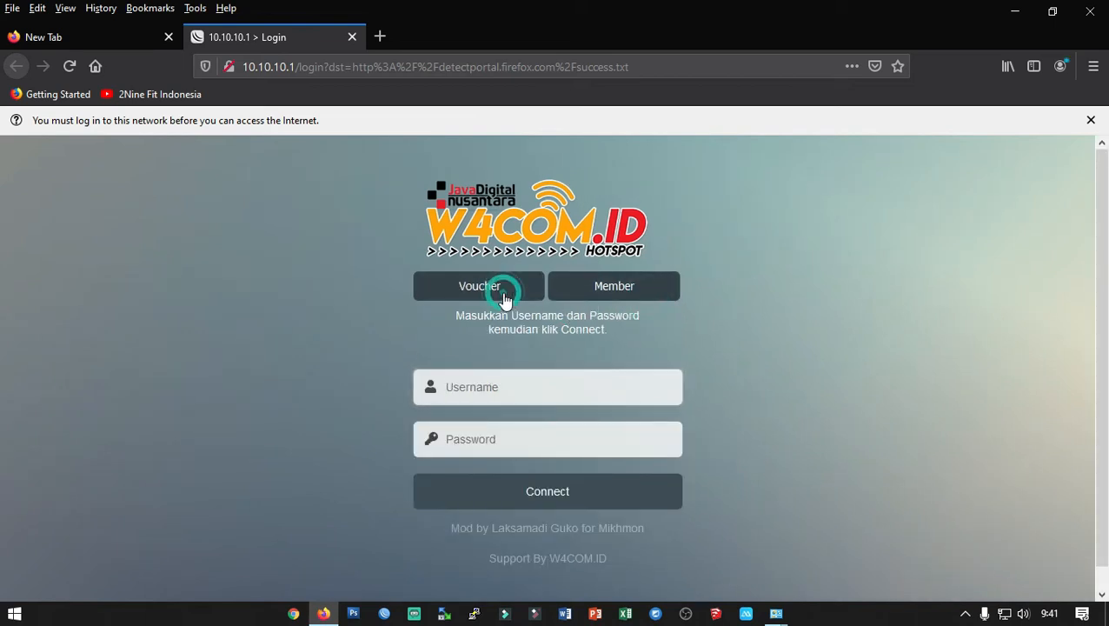
pyautogui.click(602, 295)
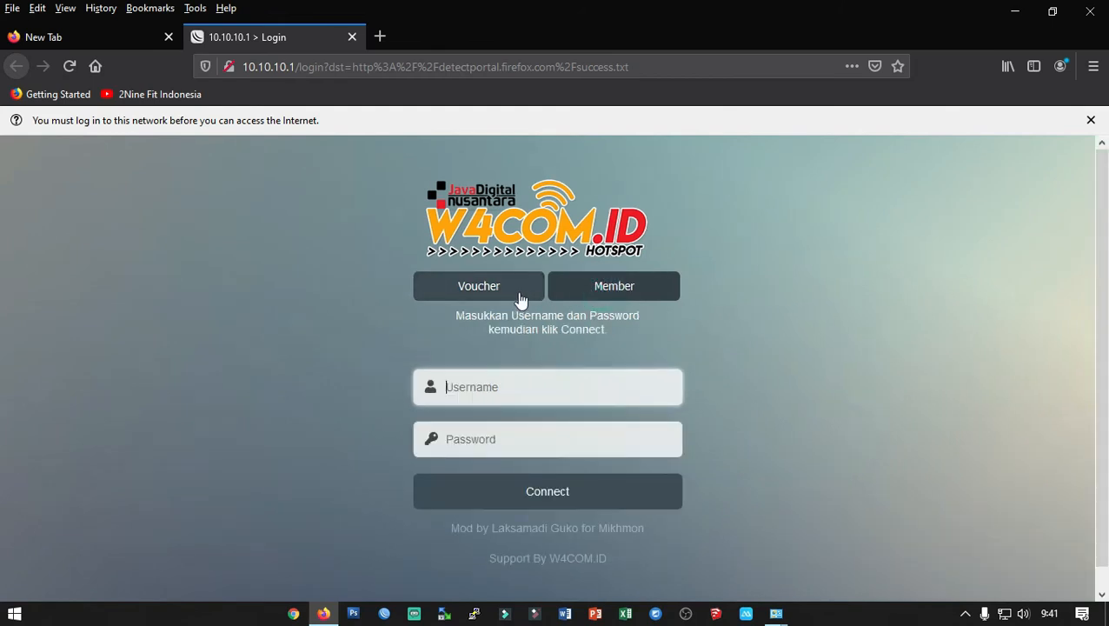
pyautogui.click(634, 295)
pyautogui.click(550, 444)
pyautogui.click(544, 398)
pyautogui.click(535, 434)
pyautogui.click(532, 398)
pyautogui.click(497, 284)
pyautogui.click(577, 292)
# Sign in with the member username and password, declining Firefox's offer to save the login.
pyautogui.click(532, 393)
pyautogui.write('ilham')
pyautogui.press('Tab')
pyautogui.write('••••••••')
pyautogui.press('Return')
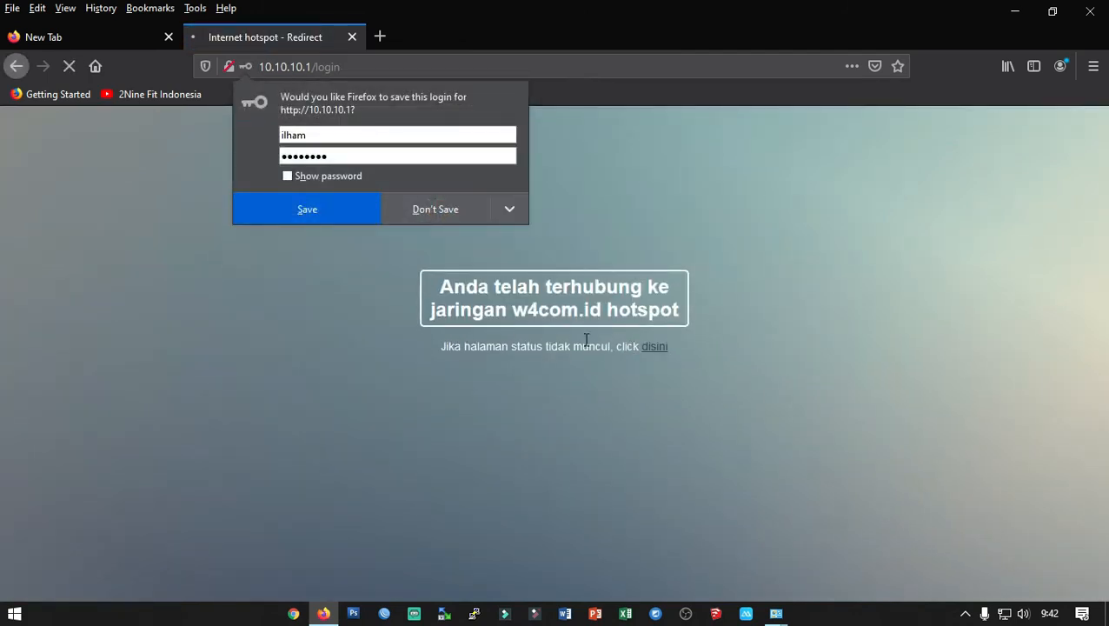
pyautogui.click(414, 215)
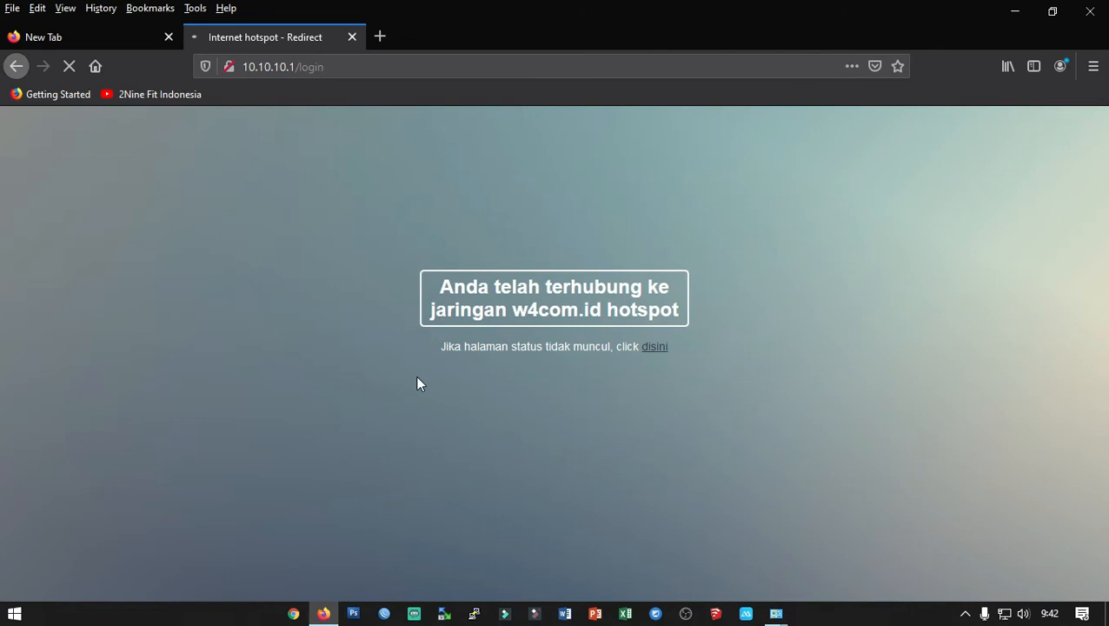
# Open the hotspot status page at 10.10.10.1 and log out of the w4com.id session.
pyautogui.click(649, 347)
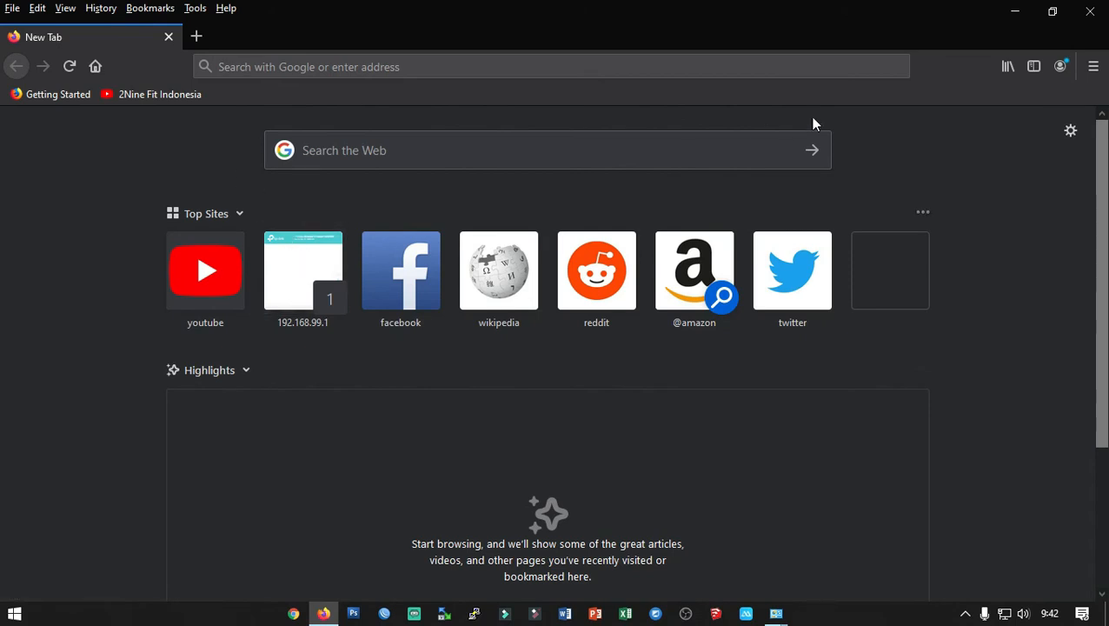
pyautogui.click(556, 66)
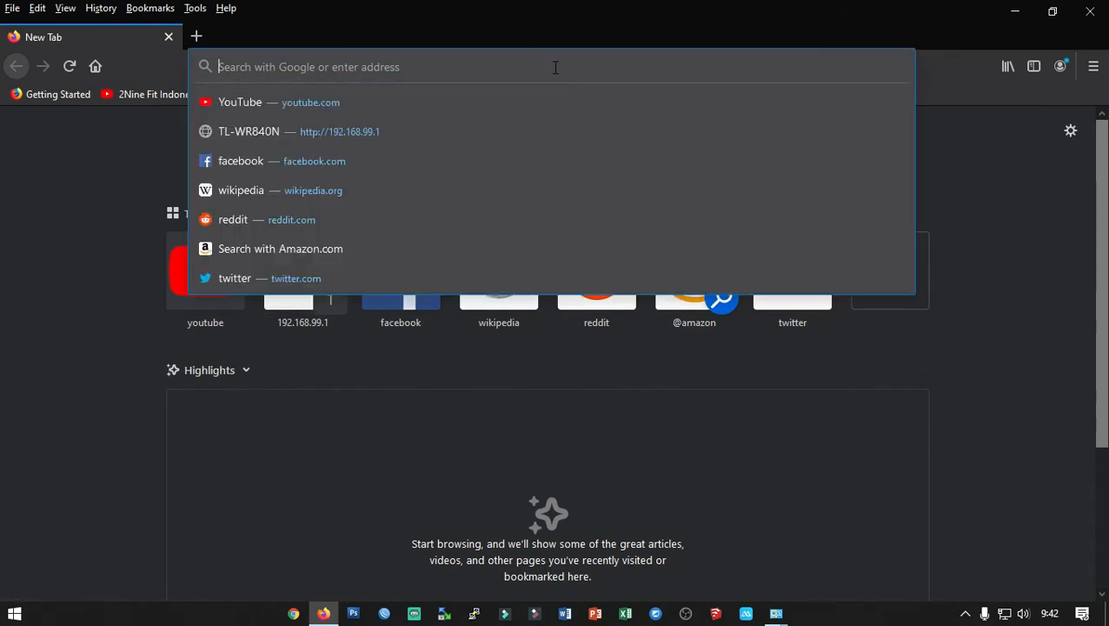
pyautogui.write('10.10.10.1')
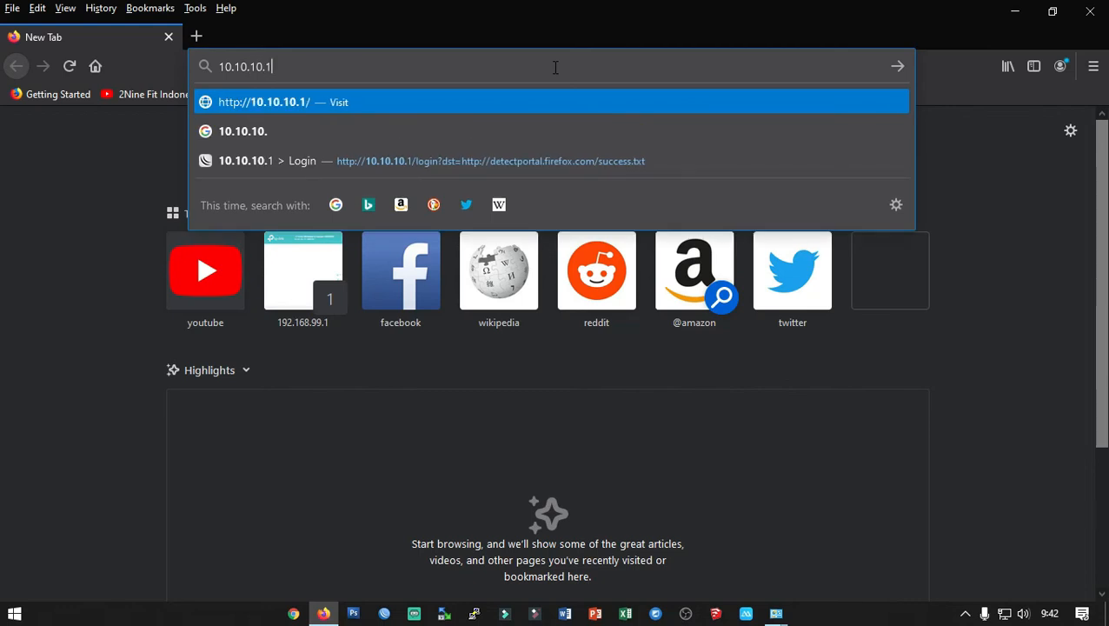
pyautogui.press('Return')
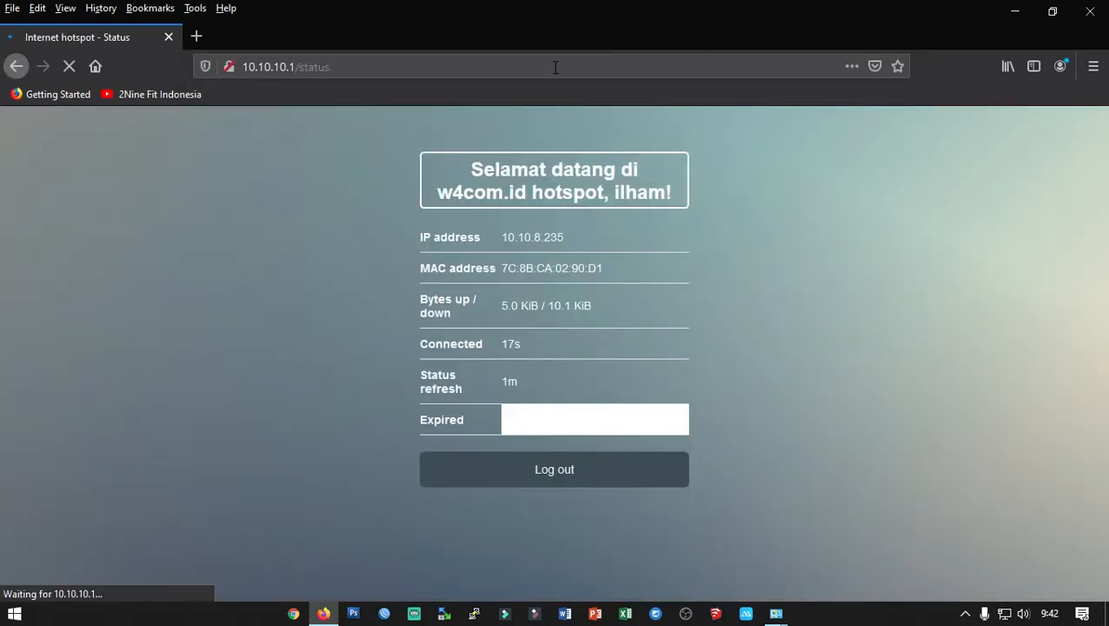
pyautogui.click(487, 474)
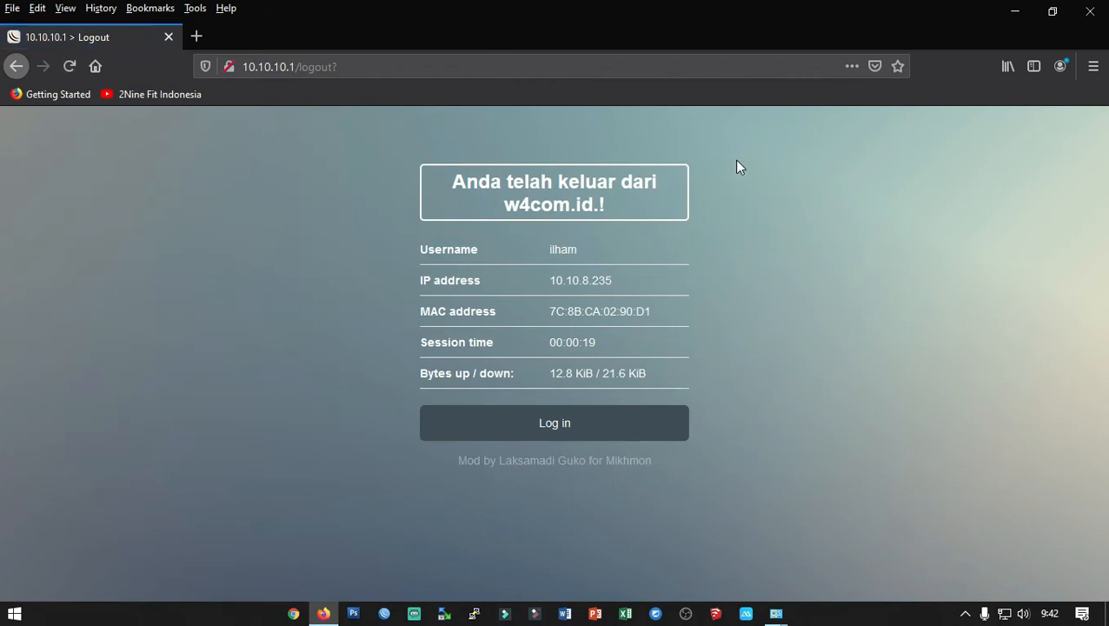
pyautogui.doubleClick(540, 8)
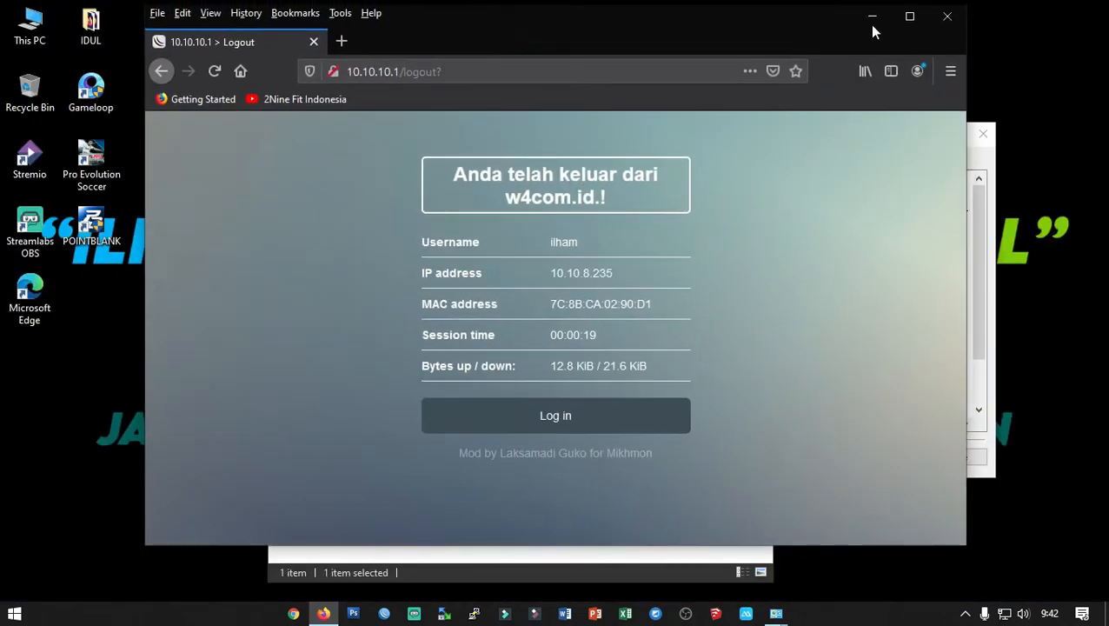
# Close Firefox and the Ethernet status and details dialogs, and reopen then close Ethernet properties.
pyautogui.click(953, 22)
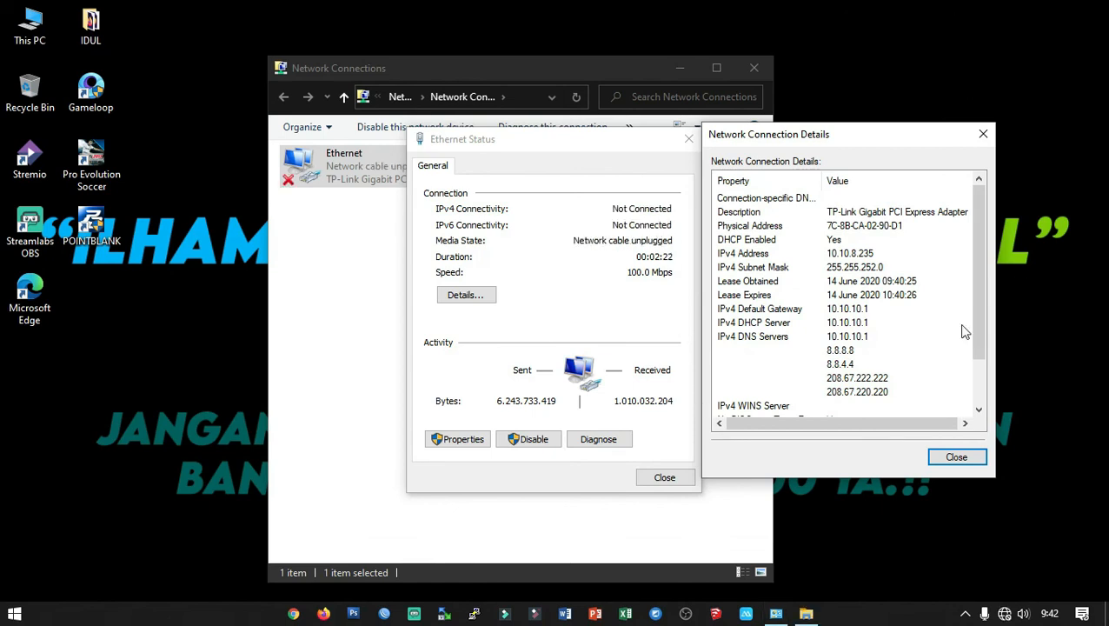
pyautogui.click(944, 453)
pyautogui.click(643, 475)
pyautogui.doubleClick(390, 179)
pyautogui.click(571, 139)
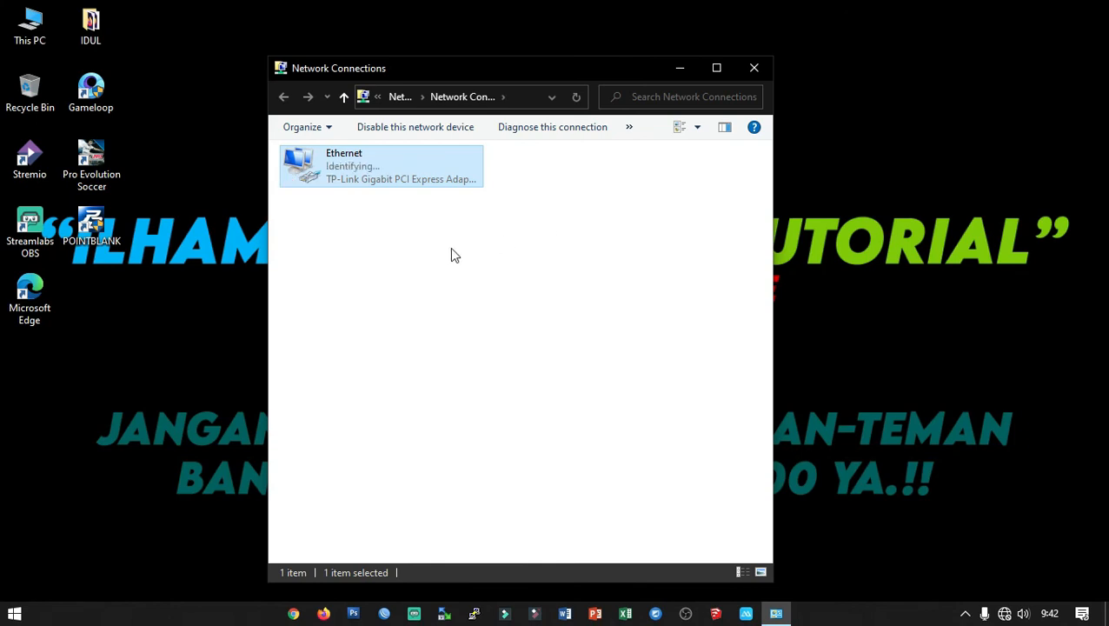
# Refresh Network Connections and confirm Ethernet now has IPv4 192.168.99.102 via gateway 192.168.99.1.
pyautogui.rightClick(390, 266)
pyautogui.click(442, 333)
pyautogui.doubleClick(335, 155)
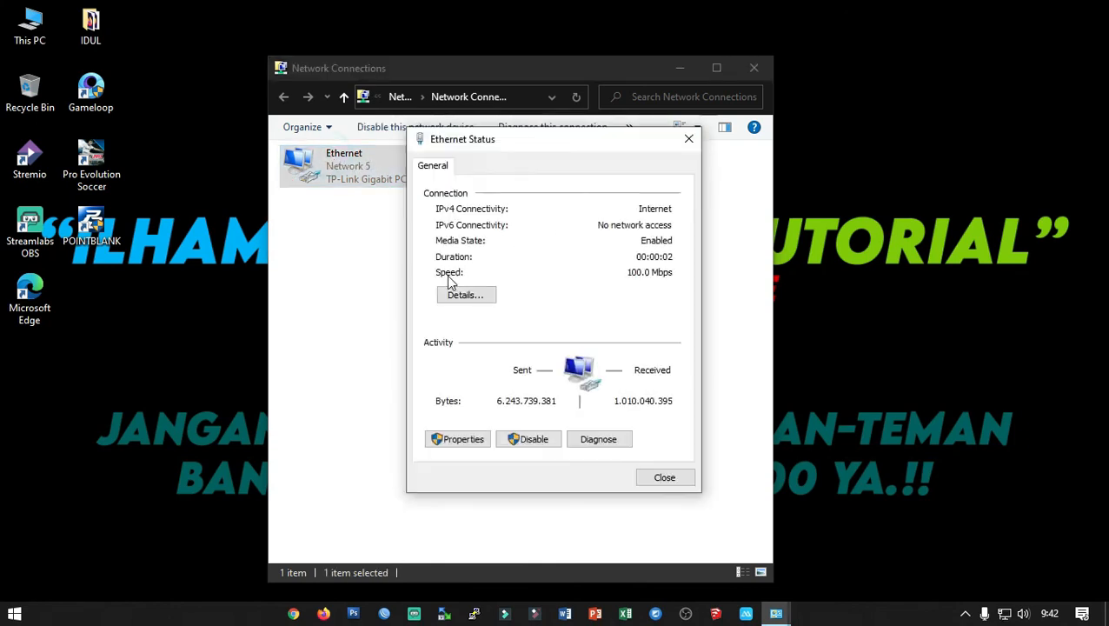
pyautogui.click(470, 292)
pyautogui.click(585, 286)
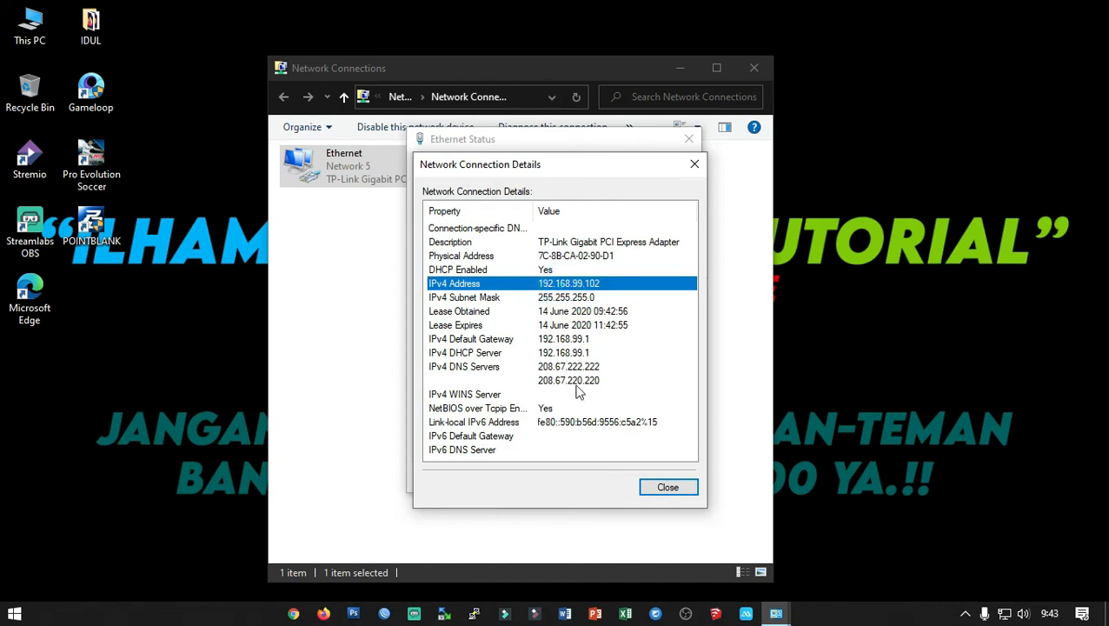
pyautogui.click(666, 488)
pyautogui.click(321, 614)
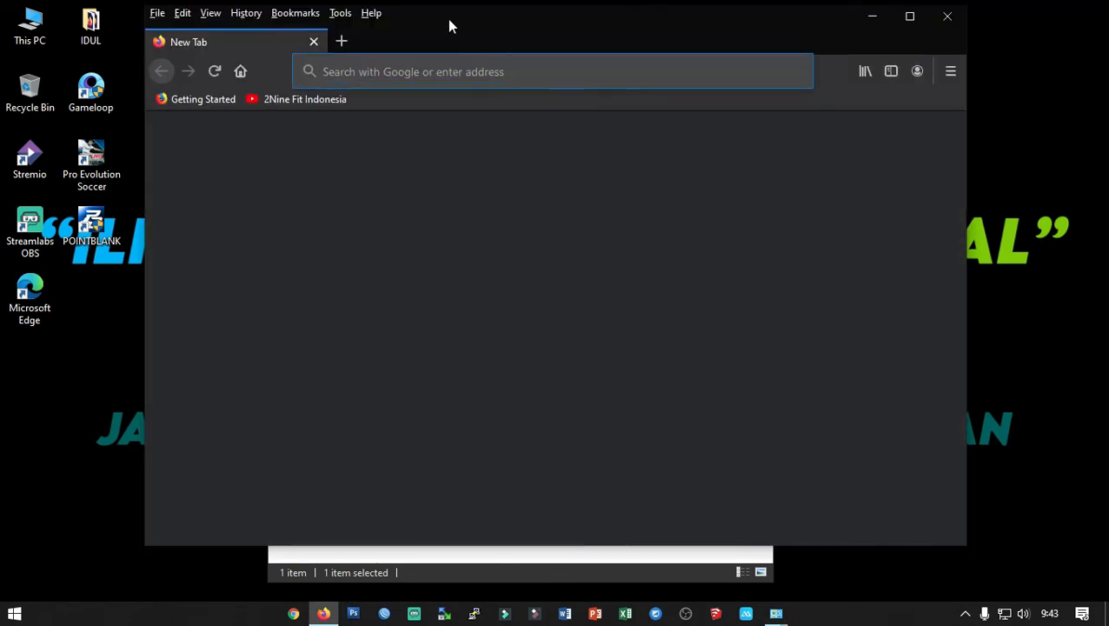
# Maximize Firefox and log in to the router admin at 192.168.99.1 with the admin password.
pyautogui.doubleClick(449, 22)
pyautogui.click(400, 278)
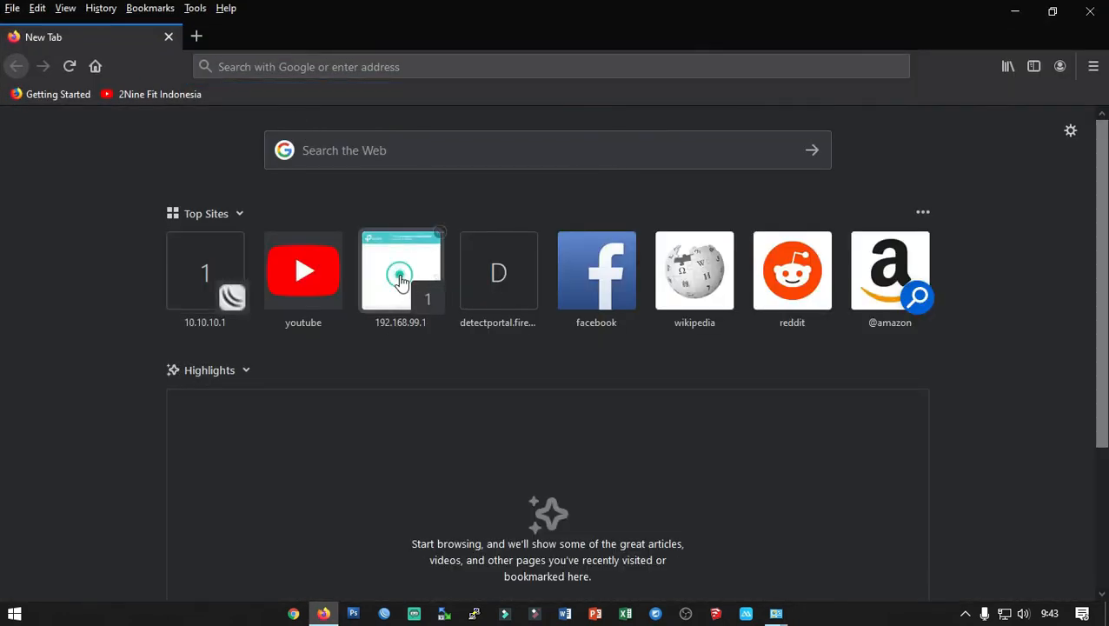
pyautogui.write('aadmin')
pyautogui.press('Return')
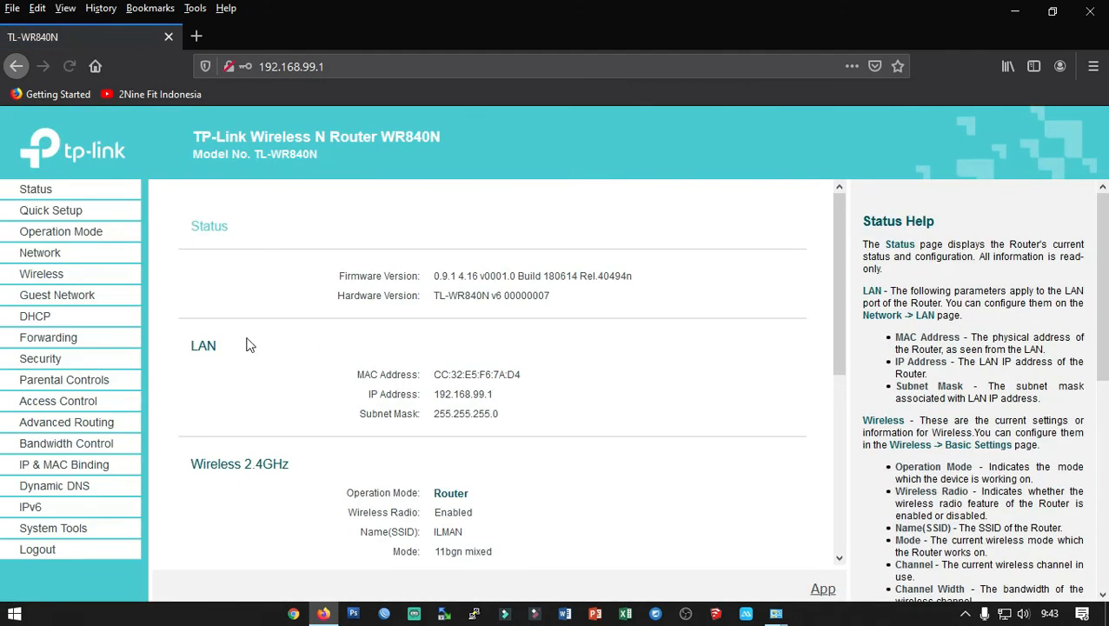
# Go through the Wireless and Network menus to the IPTV settings page showing Bridge mode with LAN3/LAN4 as IPTV.
pyautogui.click(48, 276)
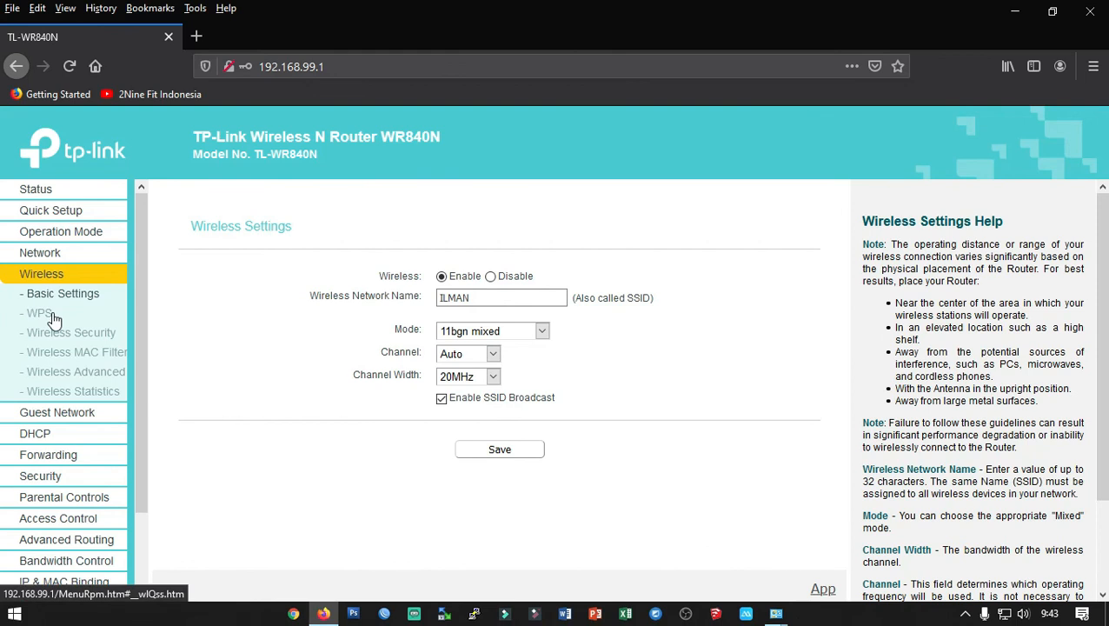
pyautogui.click(45, 252)
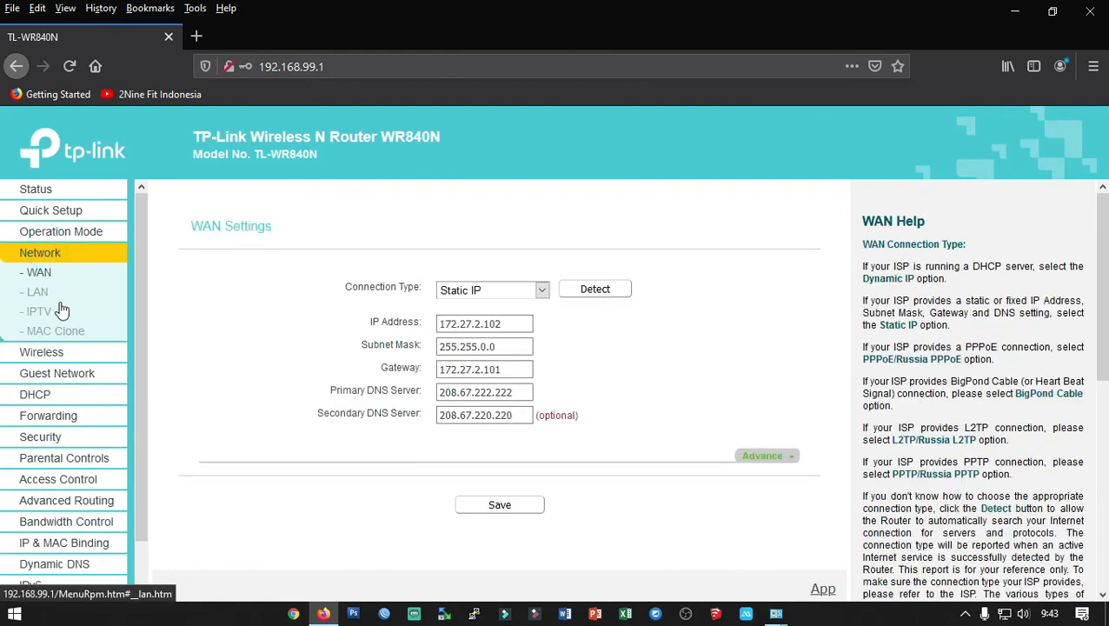
pyautogui.click(41, 312)
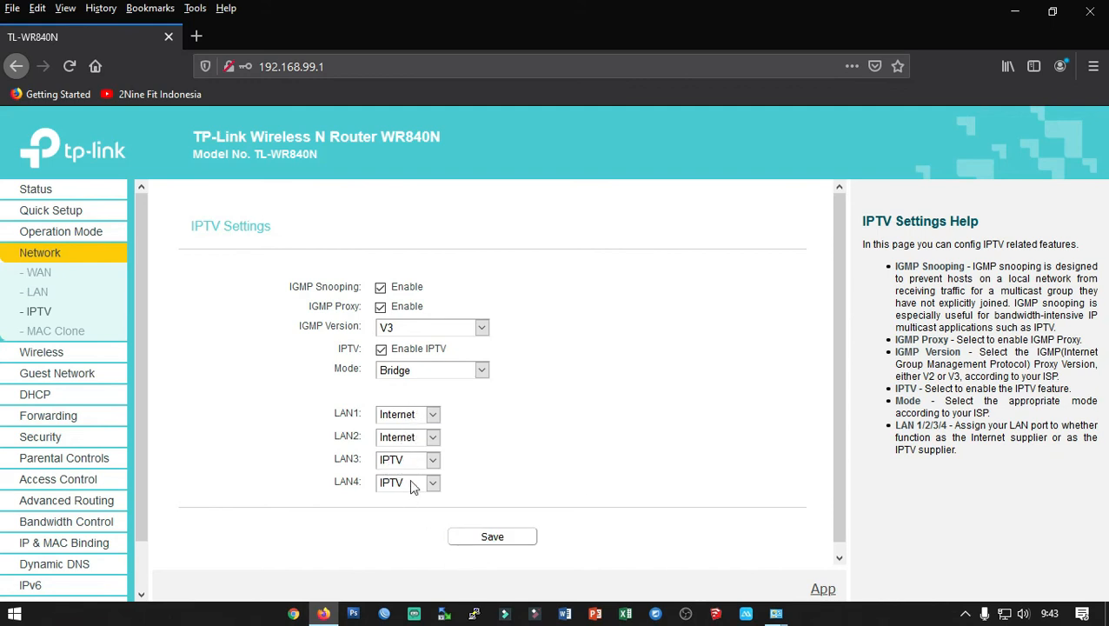
# Bring up the screen recorder's controls from the taskbar notification area.
pyautogui.click(966, 615)
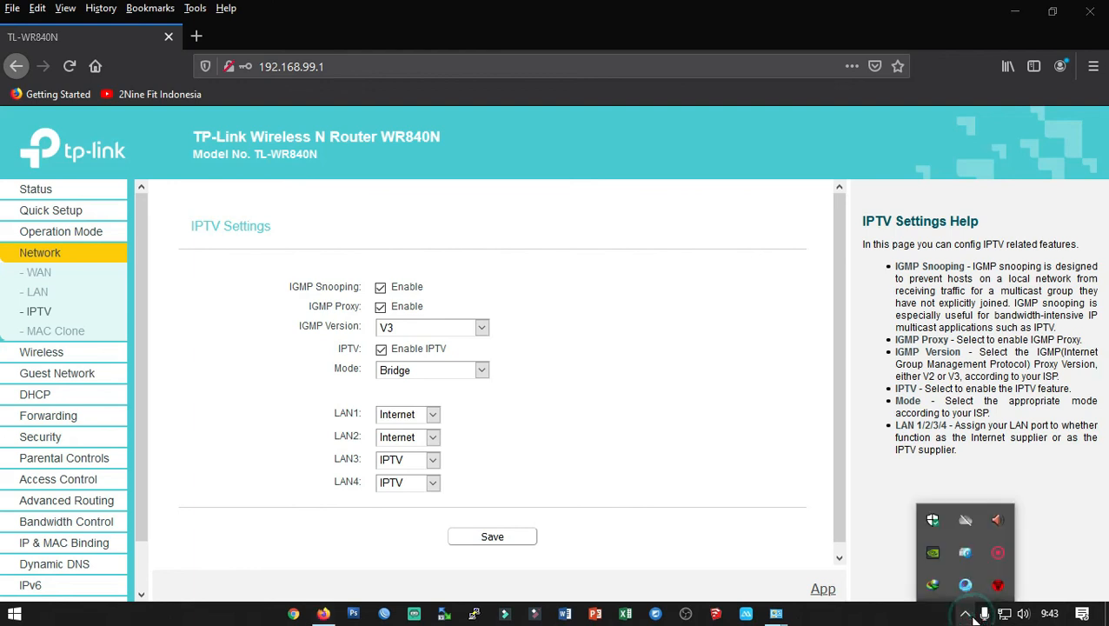
pyautogui.rightClick(998, 557)
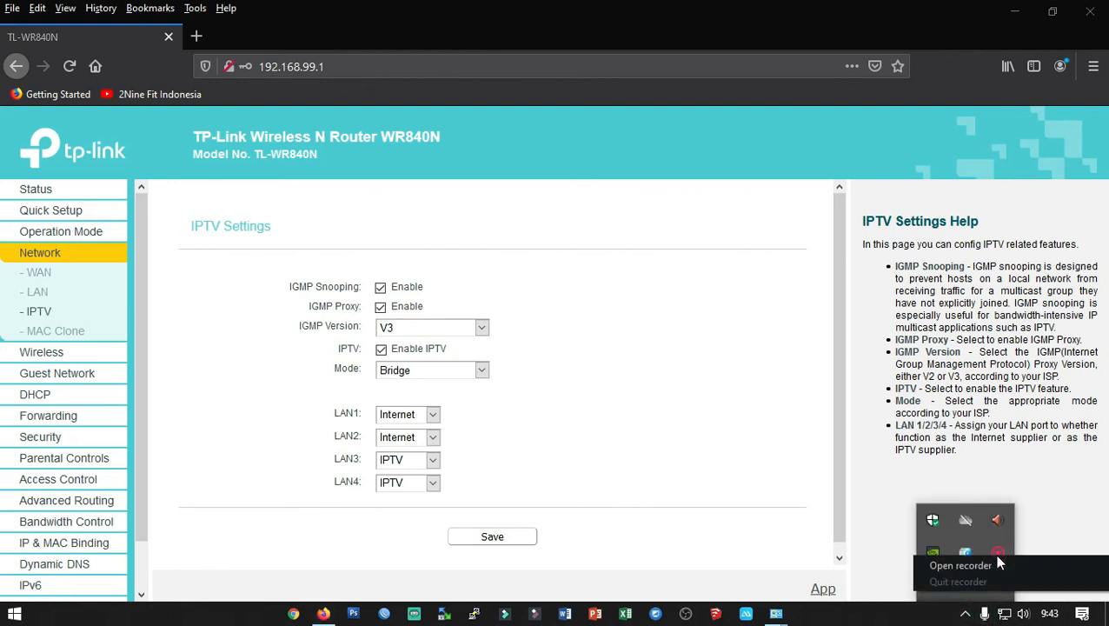
pyautogui.click(959, 566)
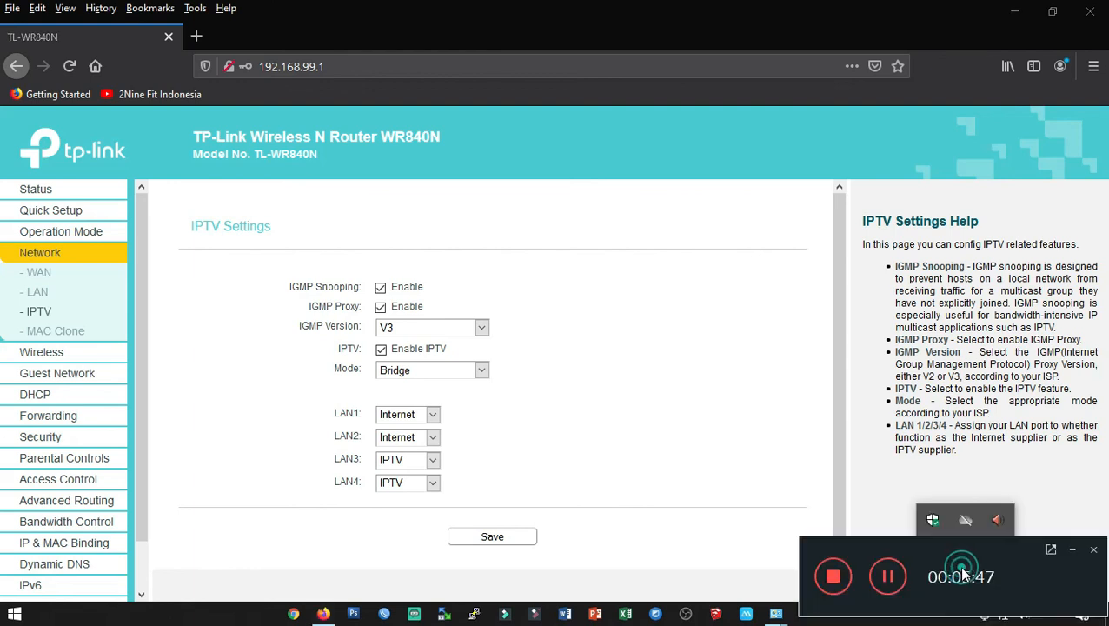